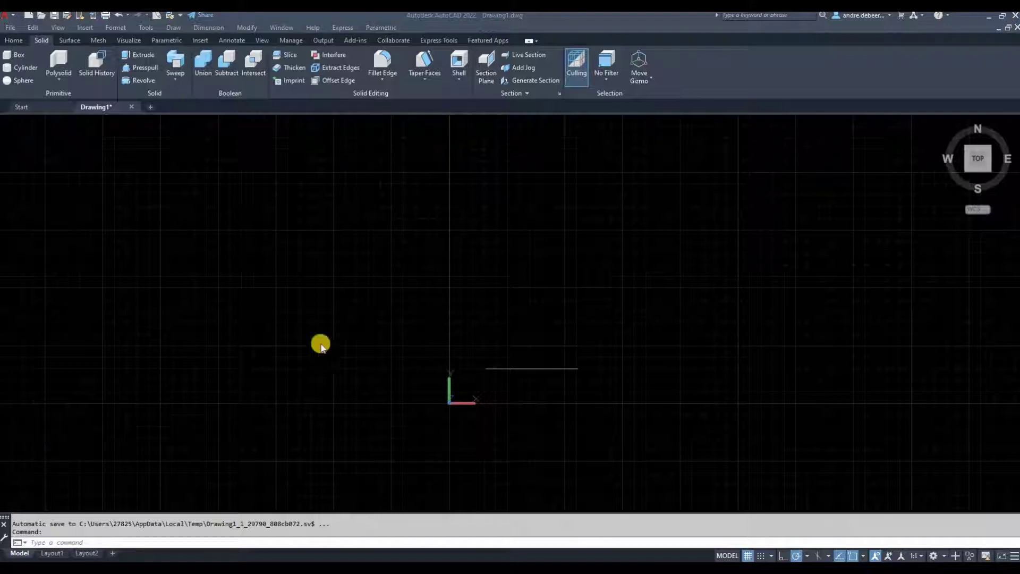
Step: Draw a circle of radius 10 centred on the horizontal line's midpoint and reaching the line's endpoint
click(576, 286)
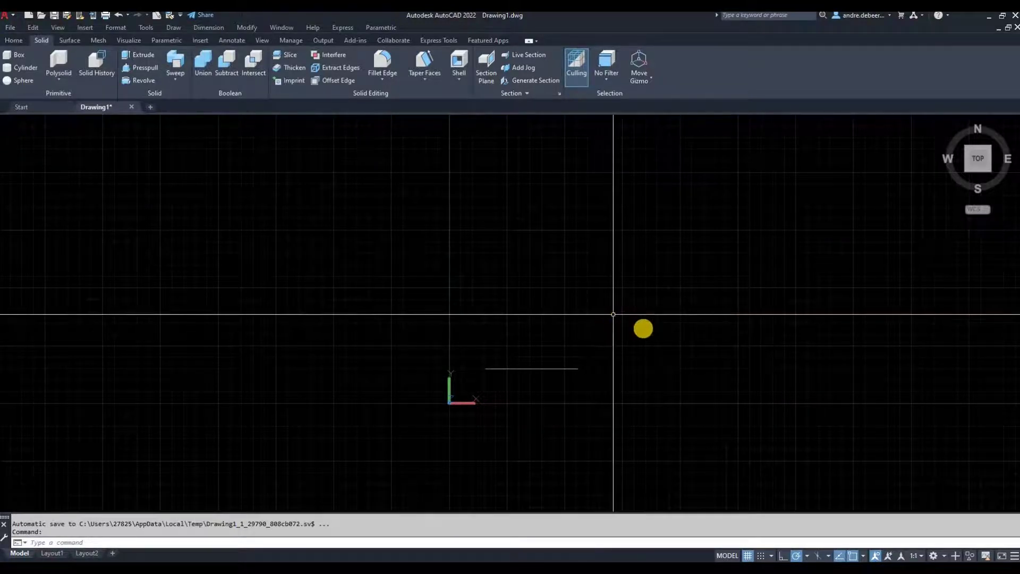
click(13, 40)
text(c)
key(Return)
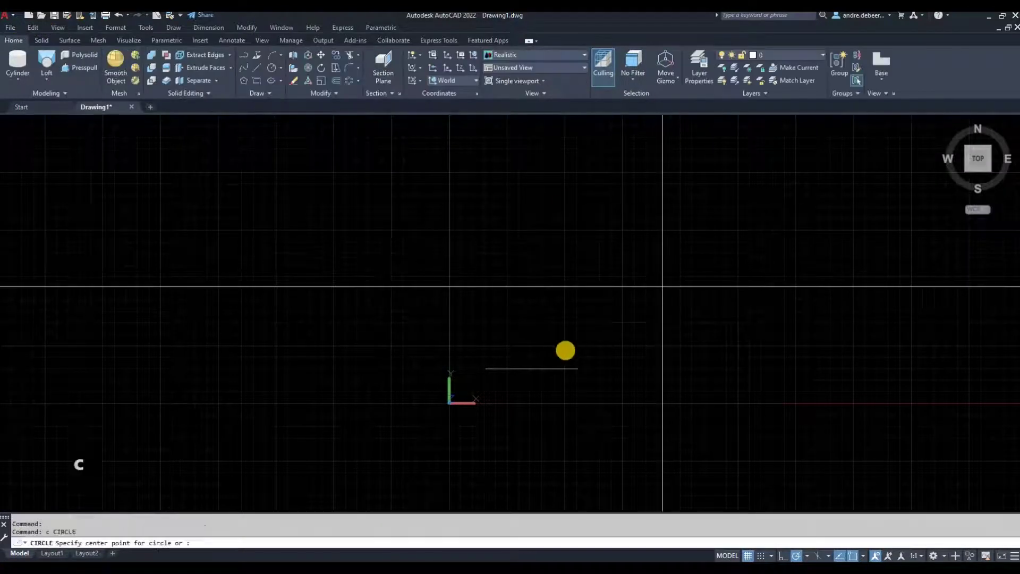
click(574, 368)
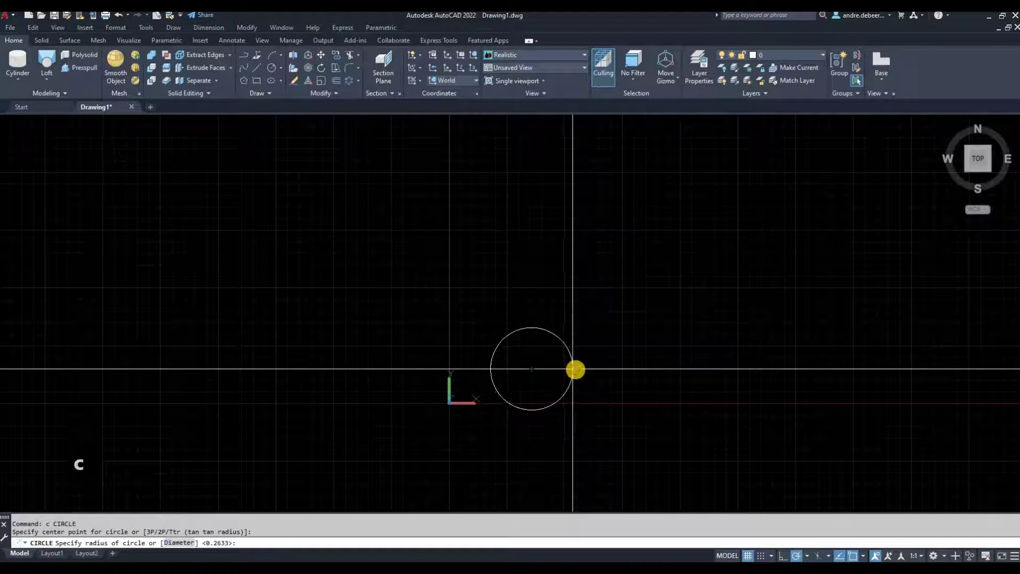
click(579, 366)
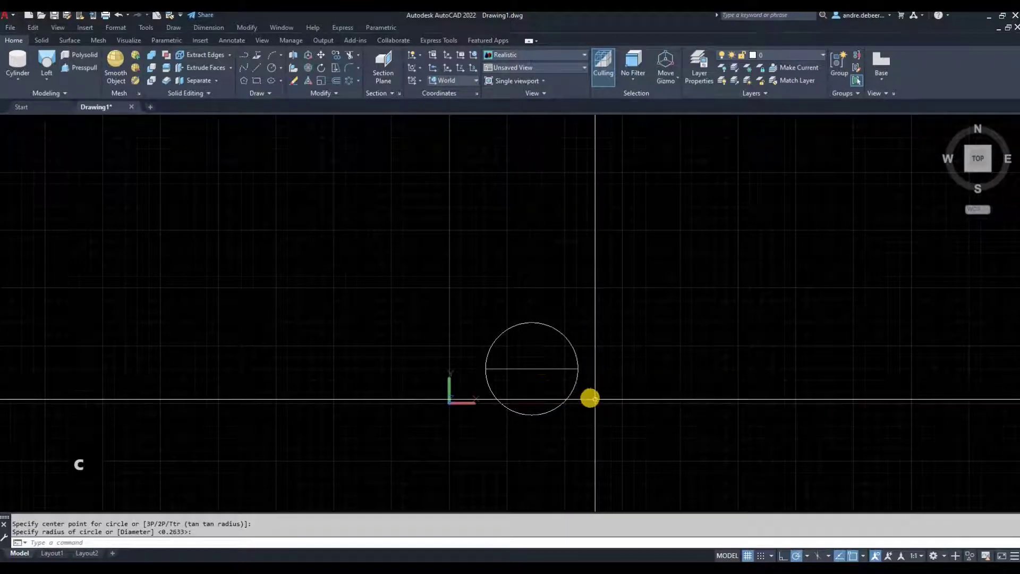
Step: Draw a second, larger concentric circle with a radius of about 13.6 around the first one
key(Return)
click(532, 368)
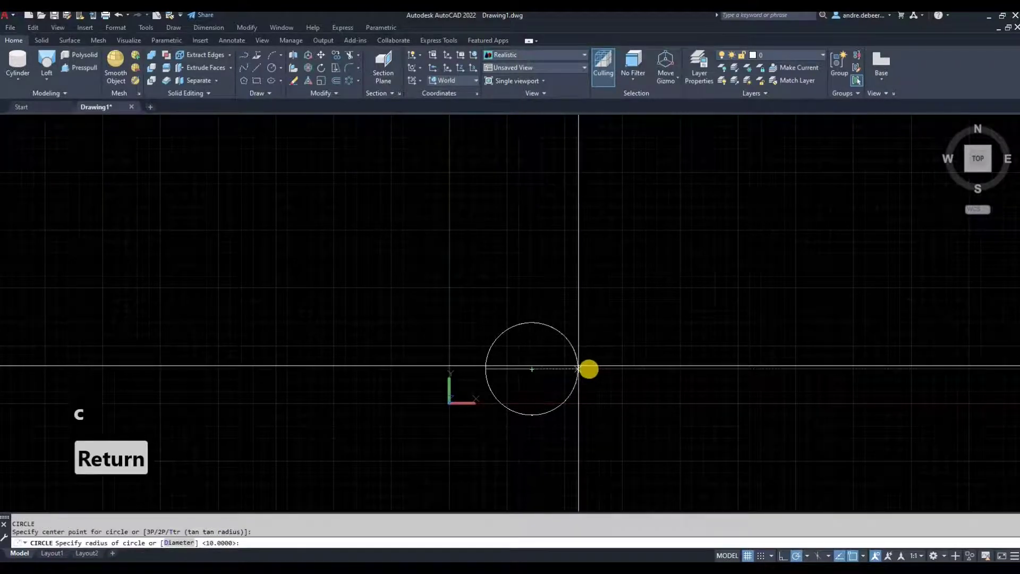
scroll(589, 369, up, 2)
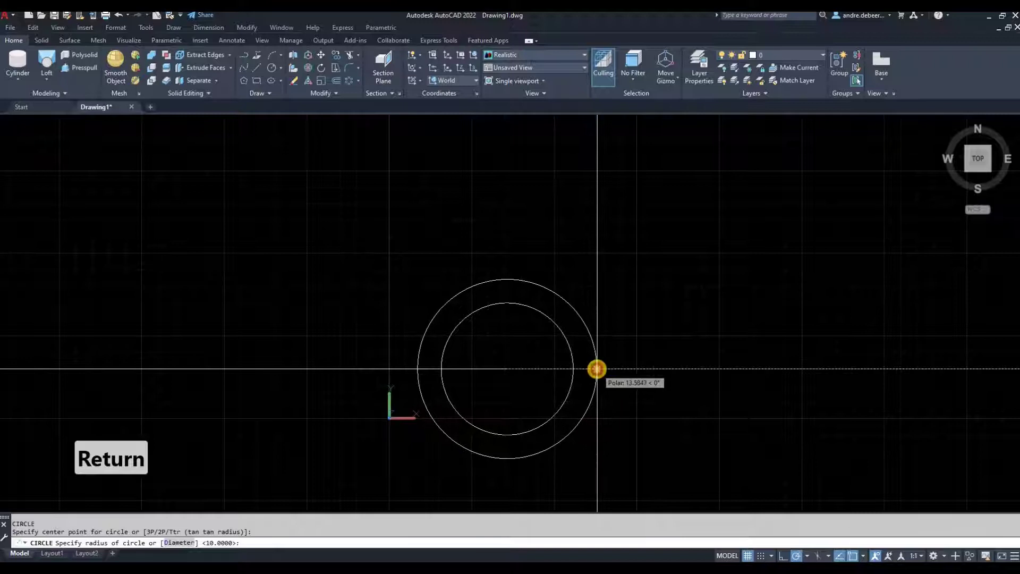
click(596, 368)
Step: Draw a third concentric circle with a radius of about 14.5, just outside the second one
key(Return)
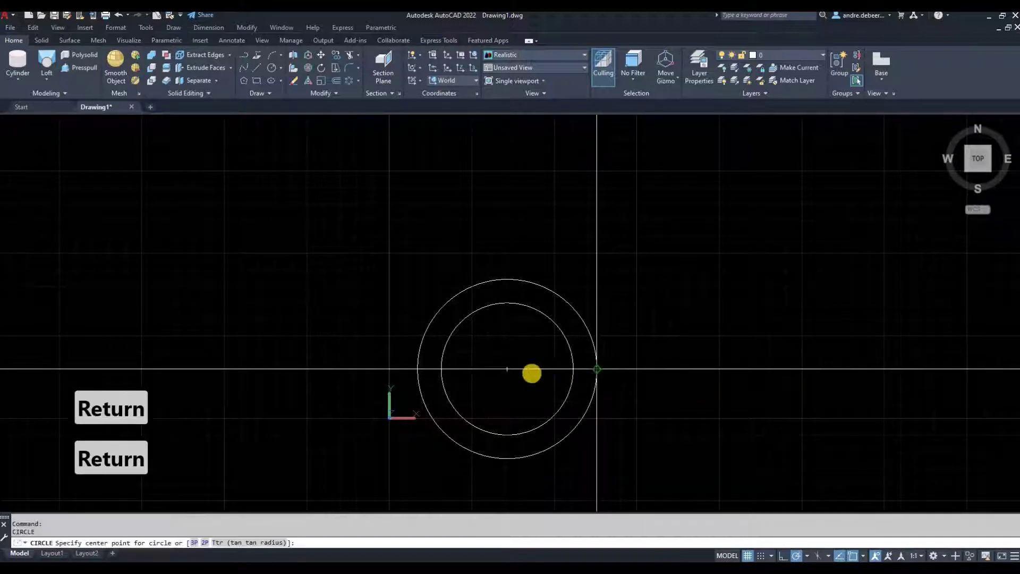
click(508, 371)
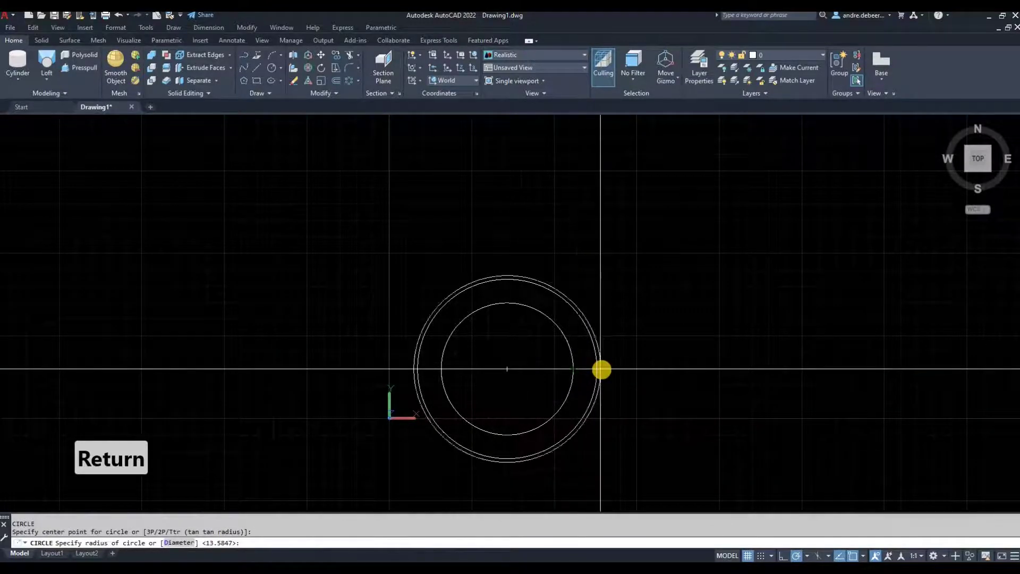
scroll(606, 369, up, 2)
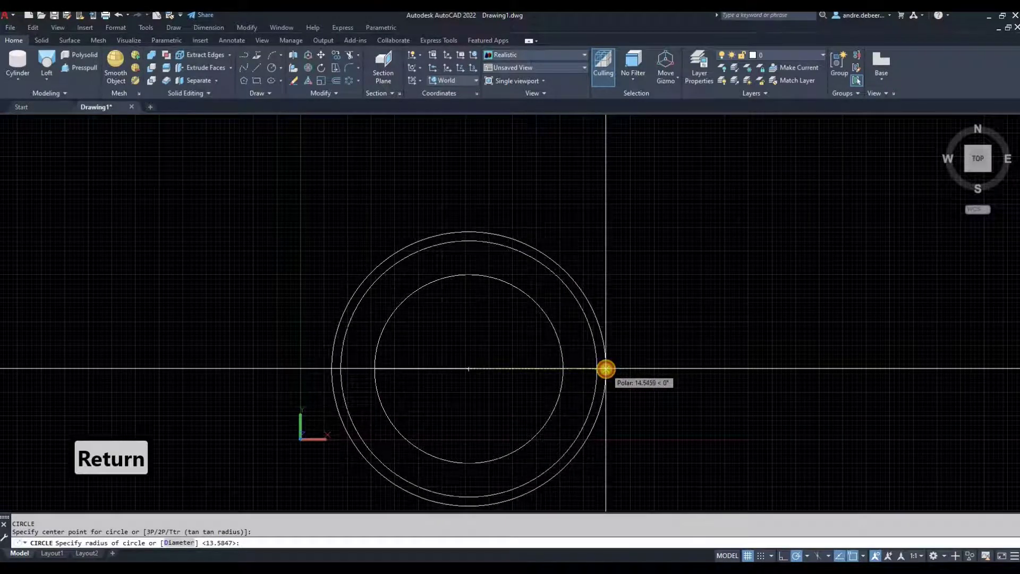
click(606, 369)
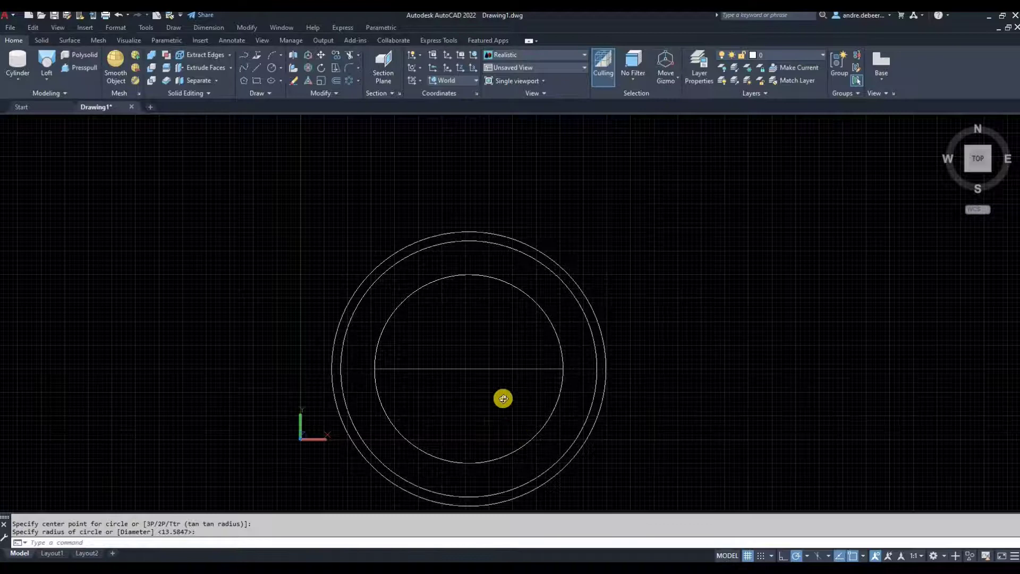
Step: Delete the straight line across the smallest circle
shift+middle_drag(503, 398, 456, 380)
click(463, 368)
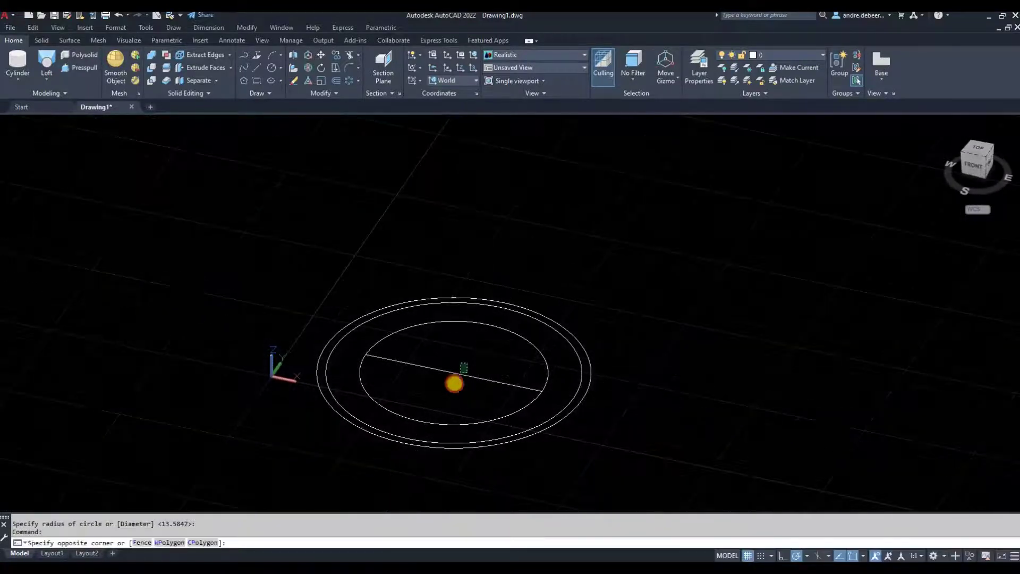
click(455, 384)
key(Delete)
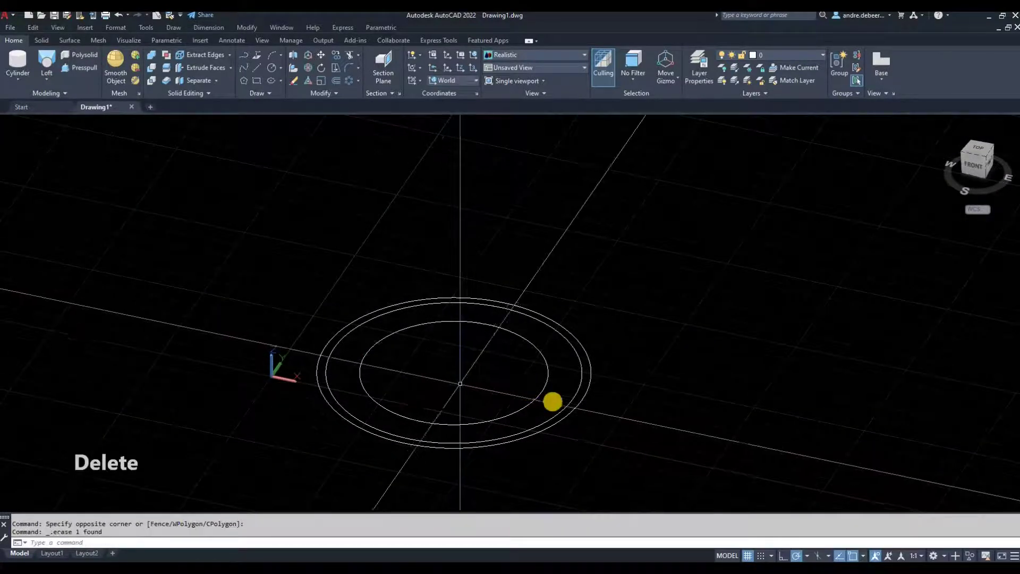
Step: Move the two outer circles straight up along the Z axis, well above the smallest circle
click(605, 415)
click(570, 376)
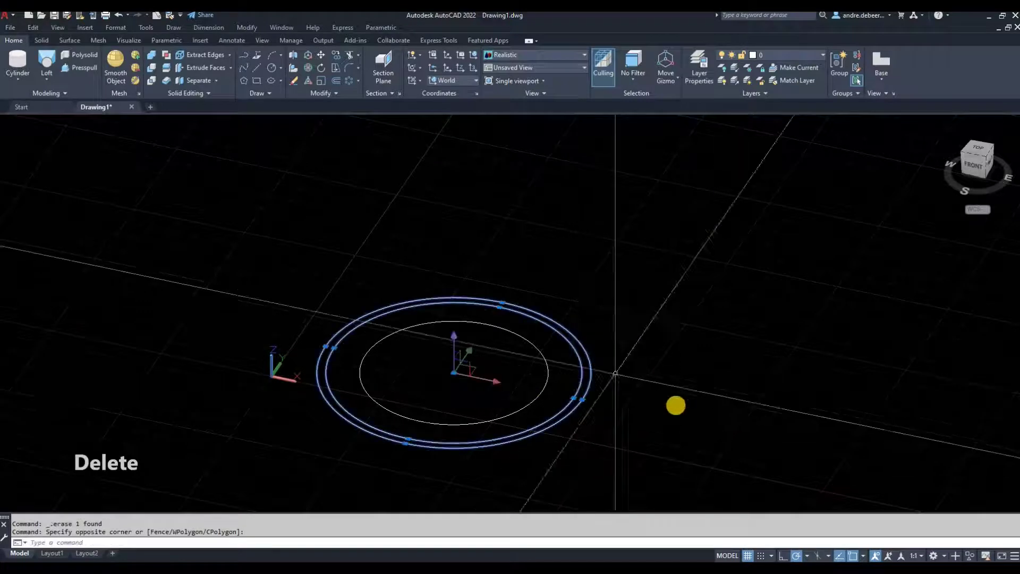
text(m)
key(Return)
click(677, 401)
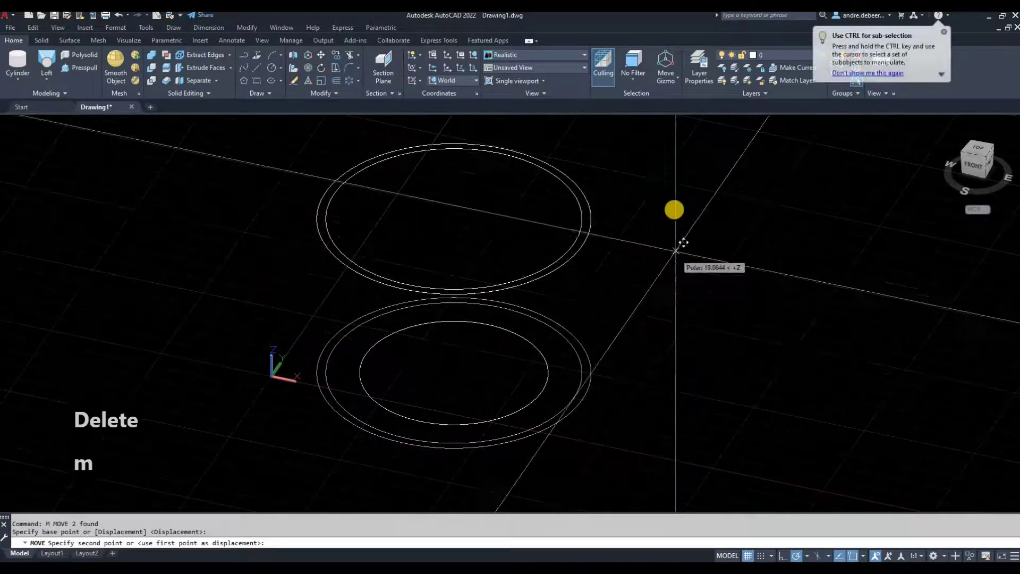
click(674, 205)
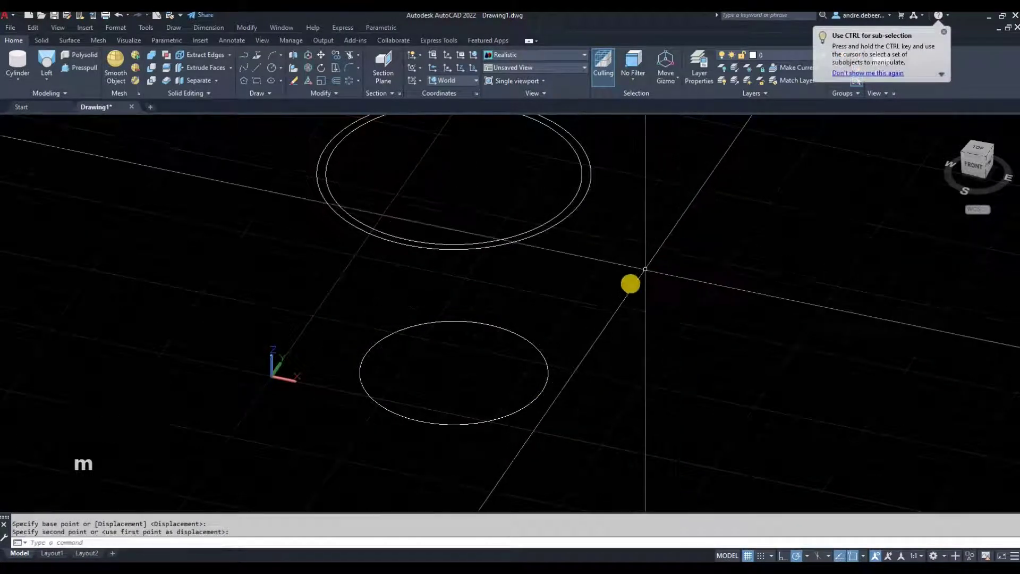
Step: Copy the outermost raised circle a short distance straight up along the Z axis
shift+middle_drag(629, 301, 647, 328)
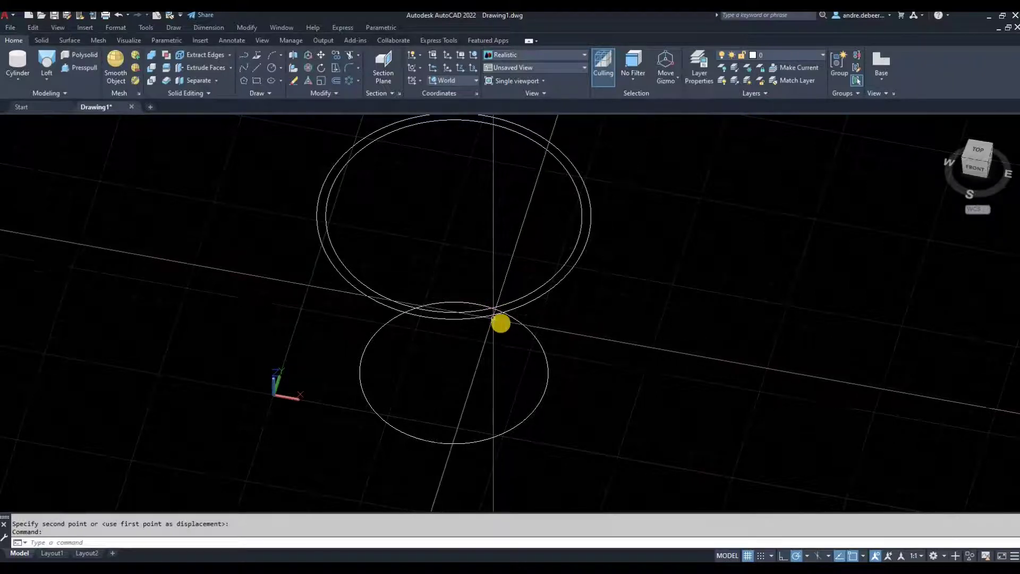
click(576, 264)
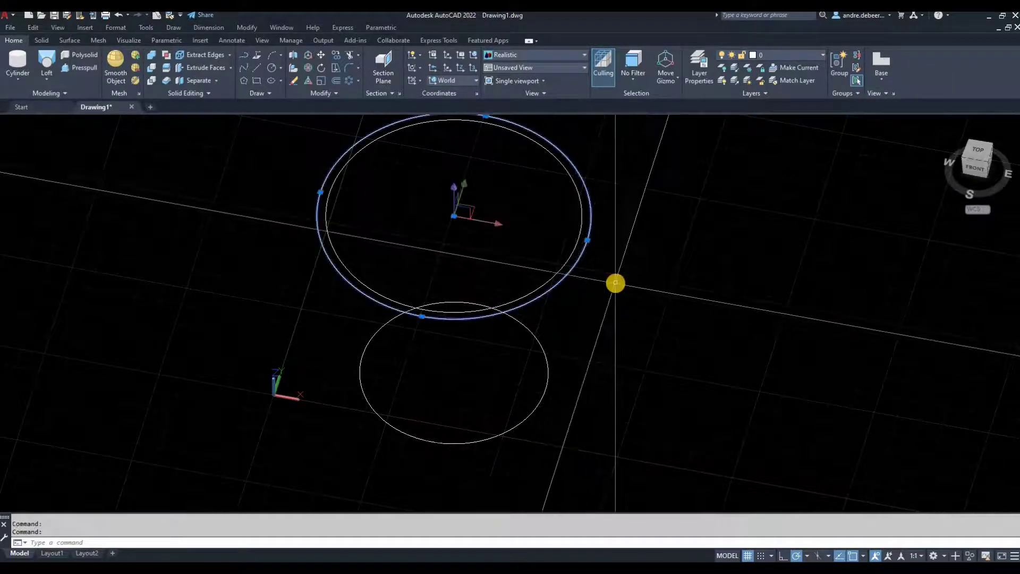
text(co)
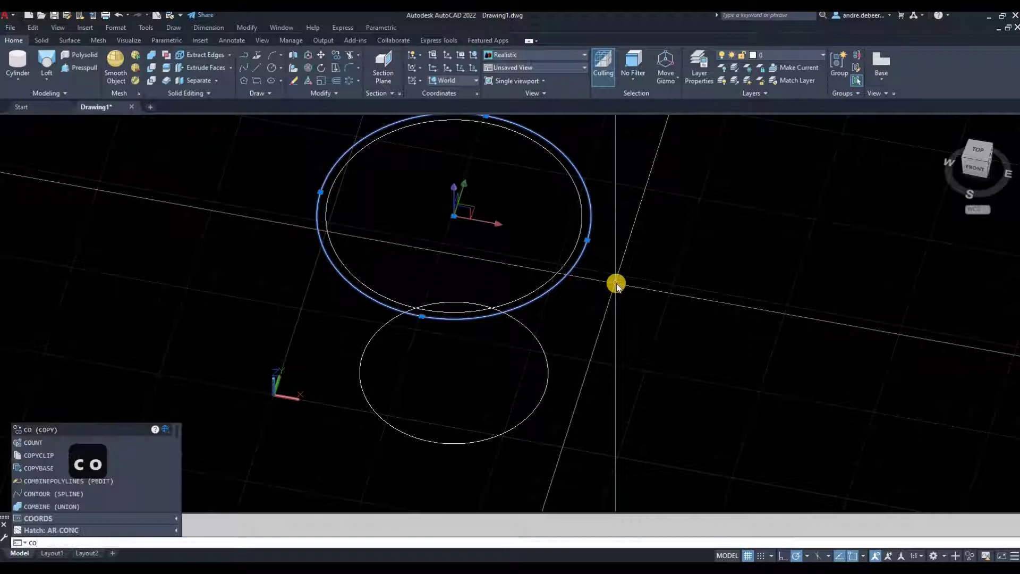
key(Return)
click(649, 284)
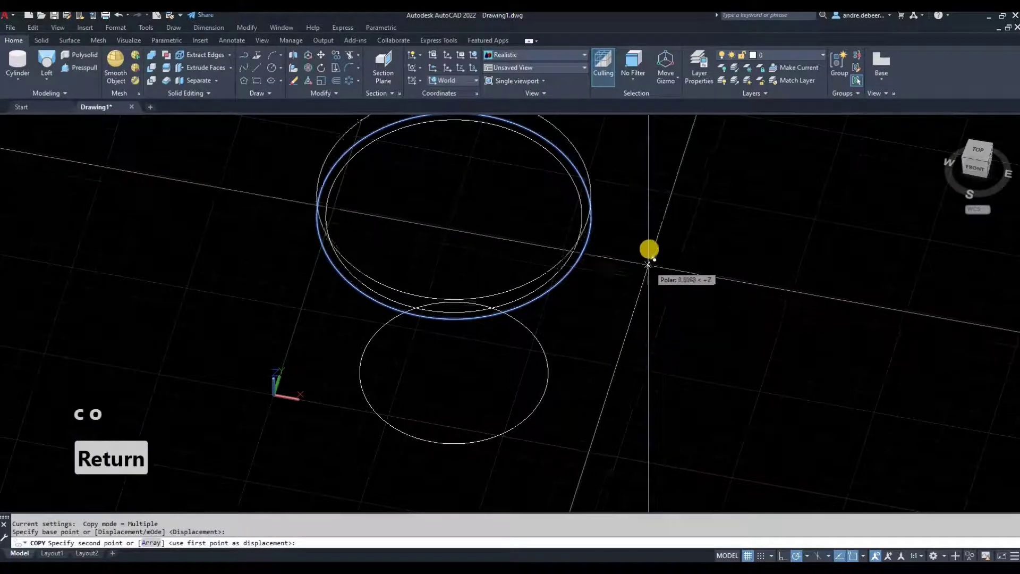
click(649, 248)
mouse_move(651, 278)
shift+middle_down()
mouse_move(652, 330)
mouse_move(652, 264)
shift+middle_up()
scroll(652, 264, down, 3)
key(Return)
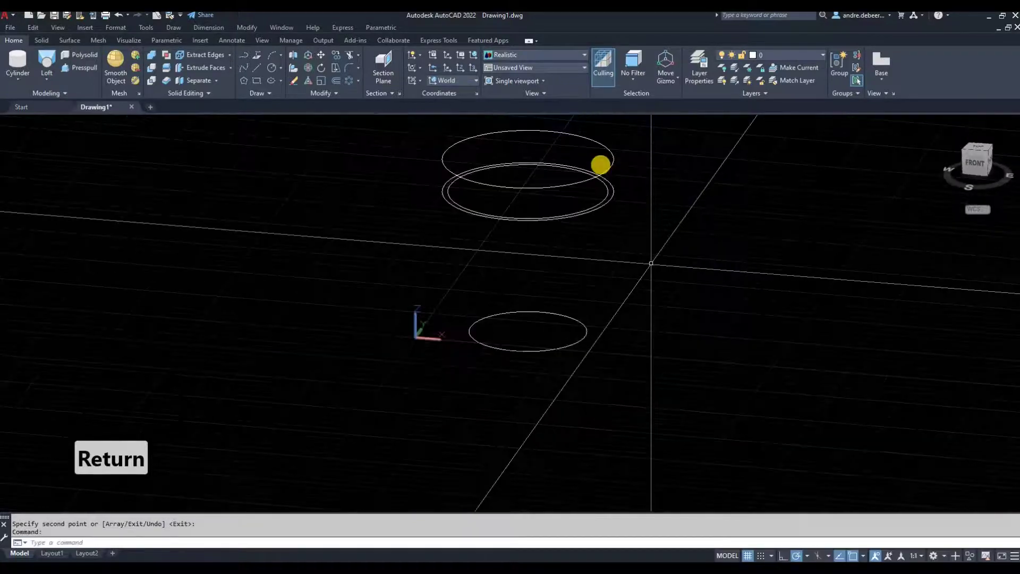
Step: Enlarge the topmost copied circle slightly by stretching its radius outward in the top view
click(615, 168)
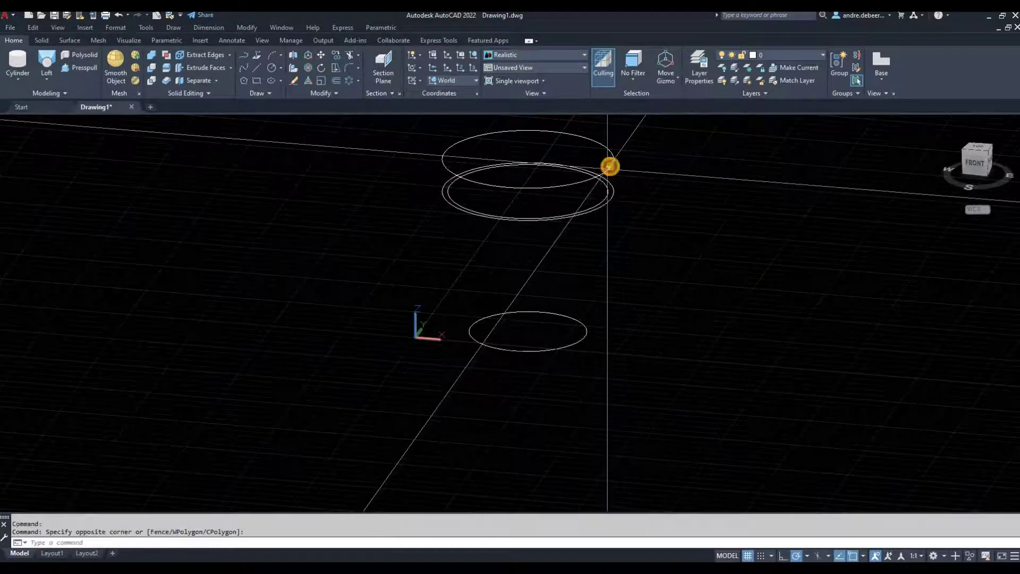
click(600, 127)
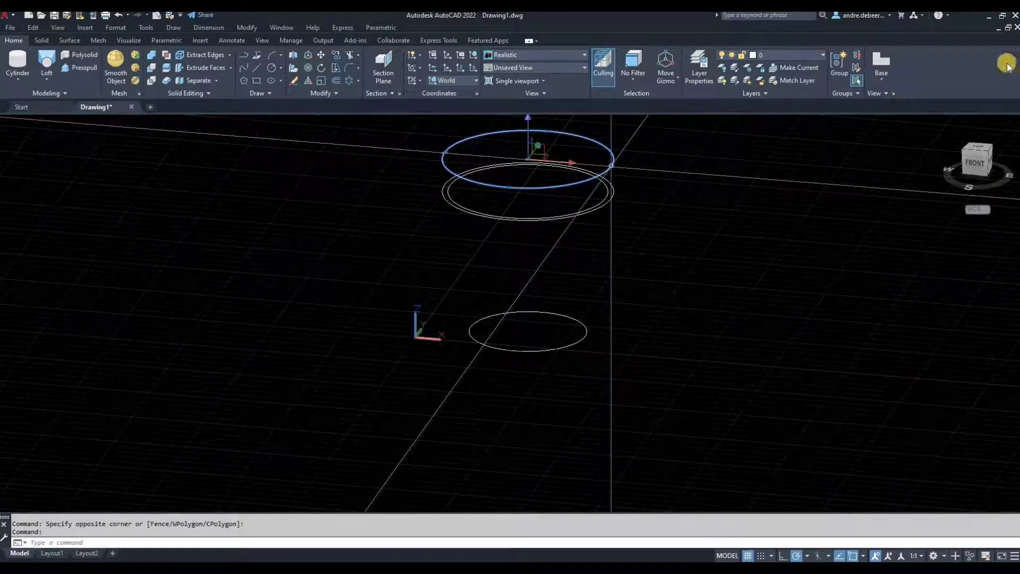
click(981, 146)
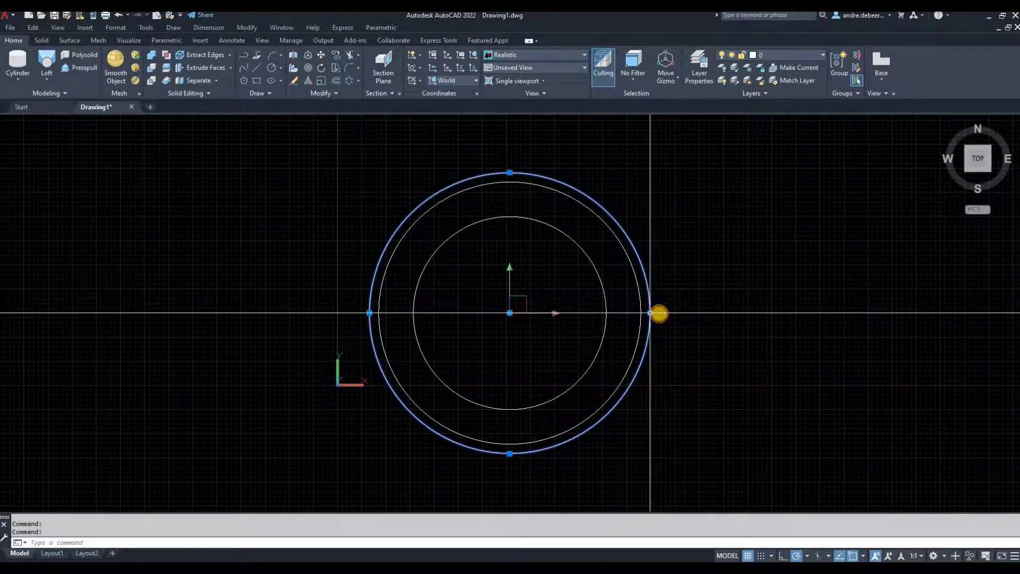
click(650, 313)
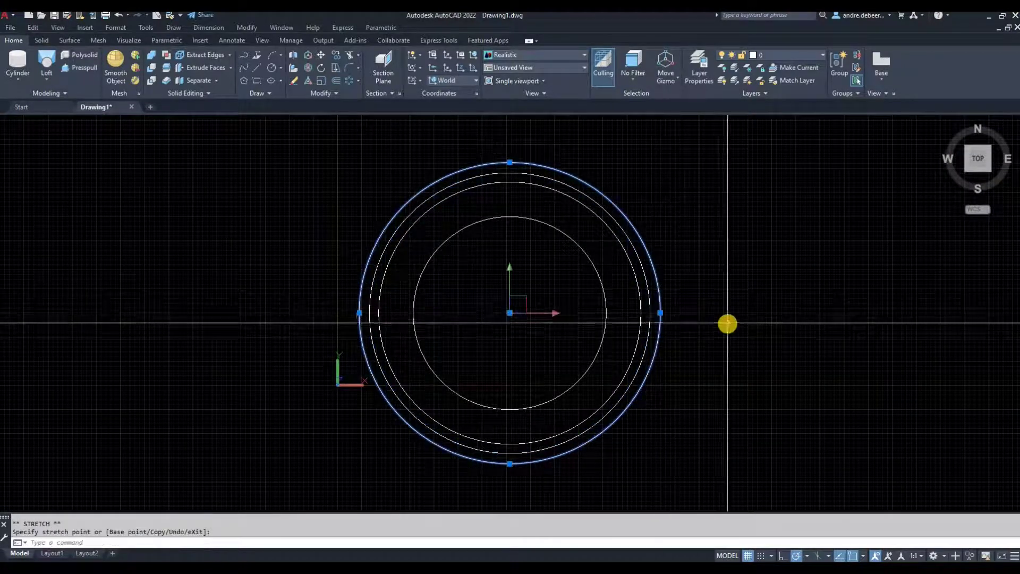
key(Escape)
key(Escape)
Step: Move all four circles together along the X axis, farther away from the origin
scroll(716, 422, down, 3)
shift+middle_drag(687, 398, 663, 446)
scroll(724, 444, up, 2)
click(745, 445)
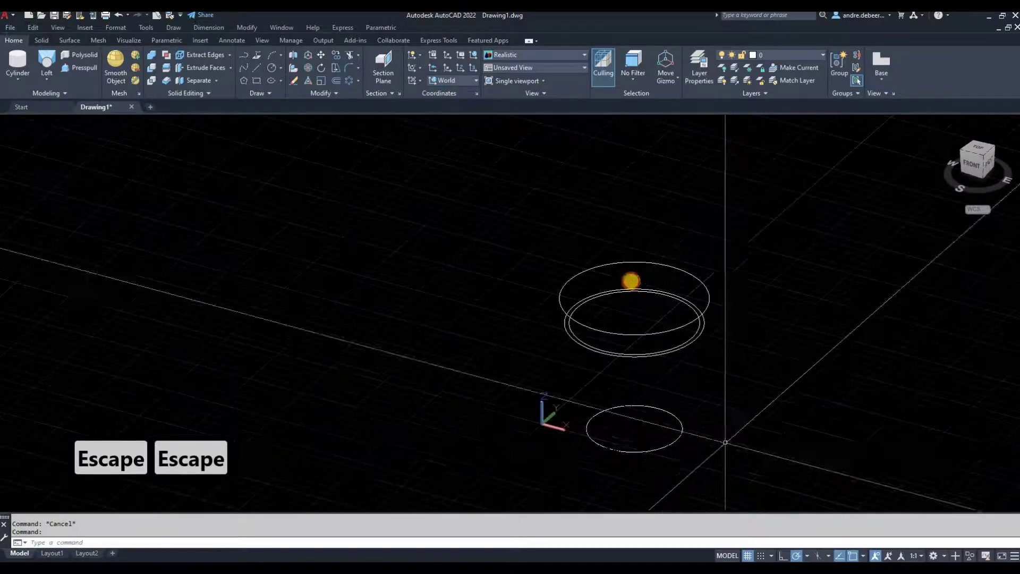
click(632, 282)
text(m)
key(Return)
click(724, 299)
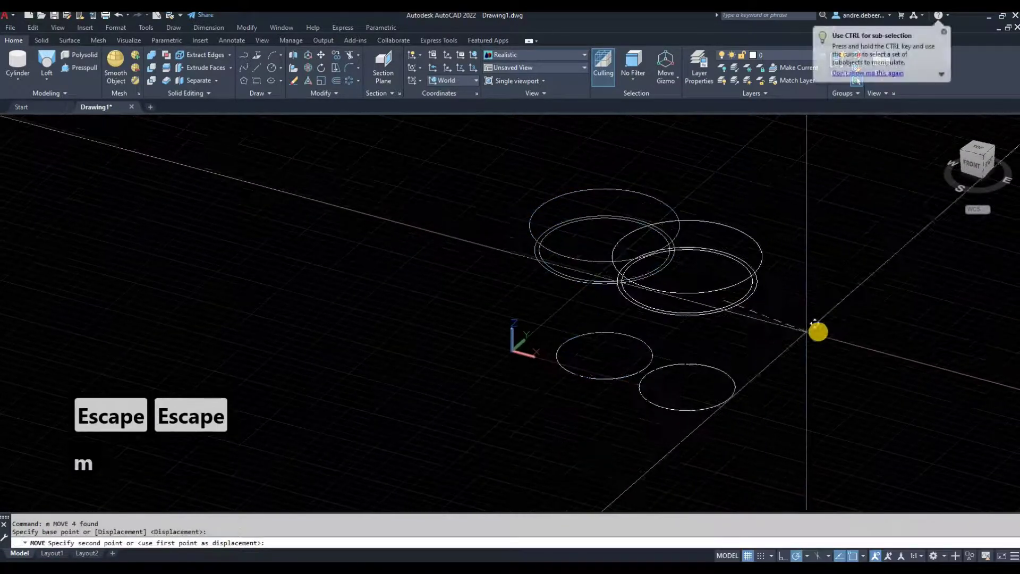
key(Escape)
key(Escape)
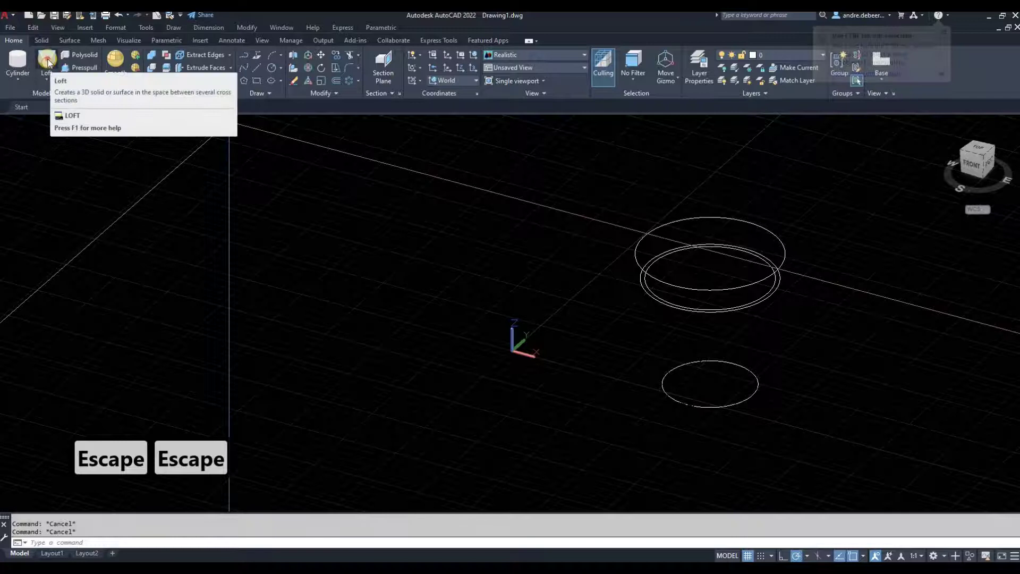
Step: Loft a solid from the small bottom circle to the inner raised circle, using cross sections only
click(47, 62)
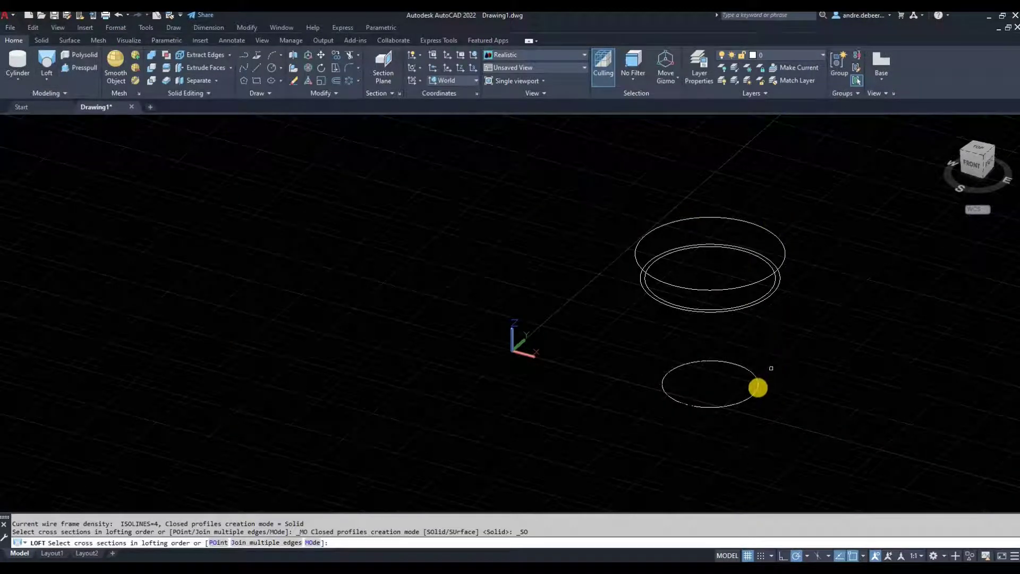
click(758, 386)
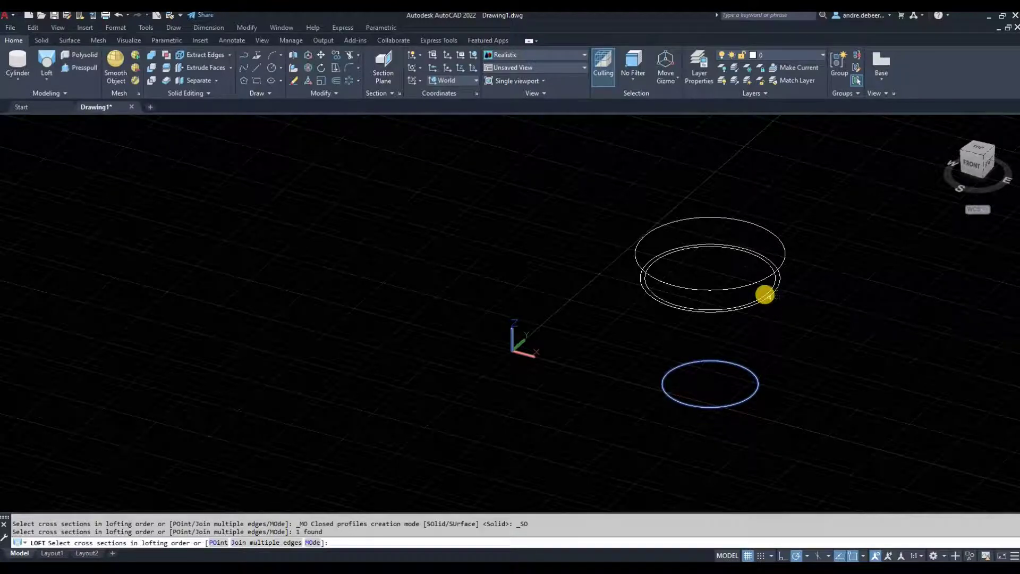
scroll(765, 294, up, 5)
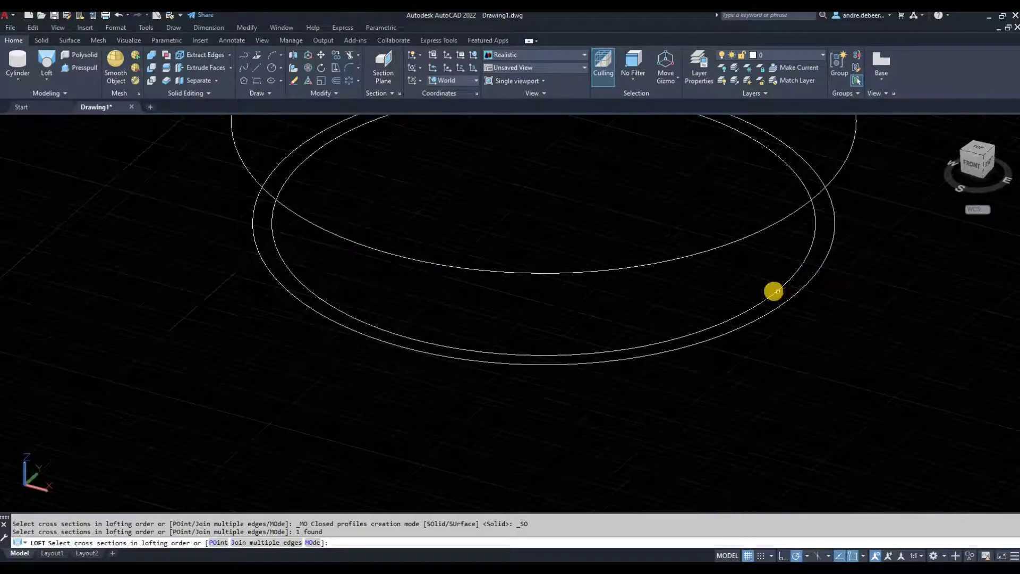
click(783, 293)
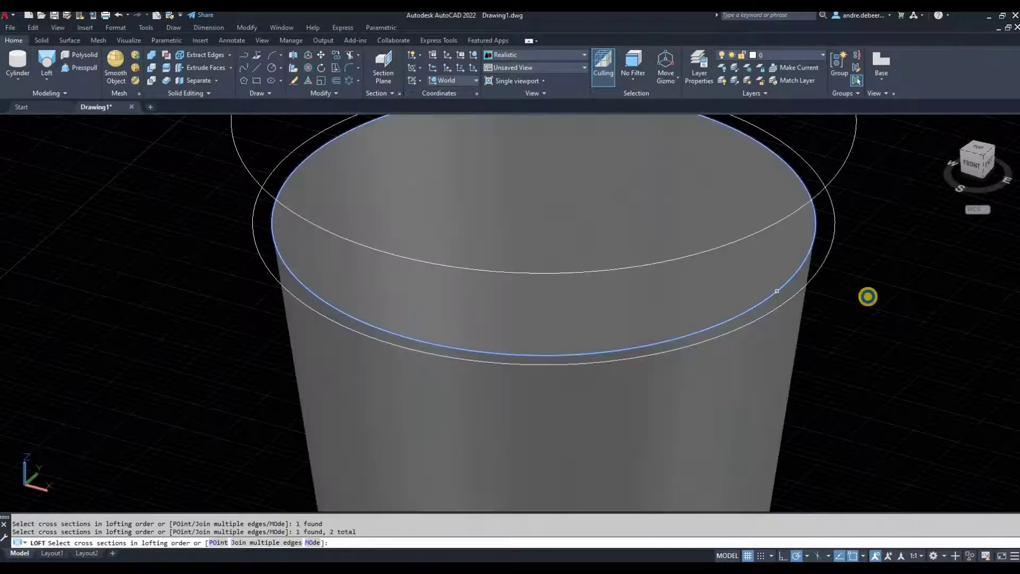
key(Return)
scroll(868, 296, down, 2)
key(Return)
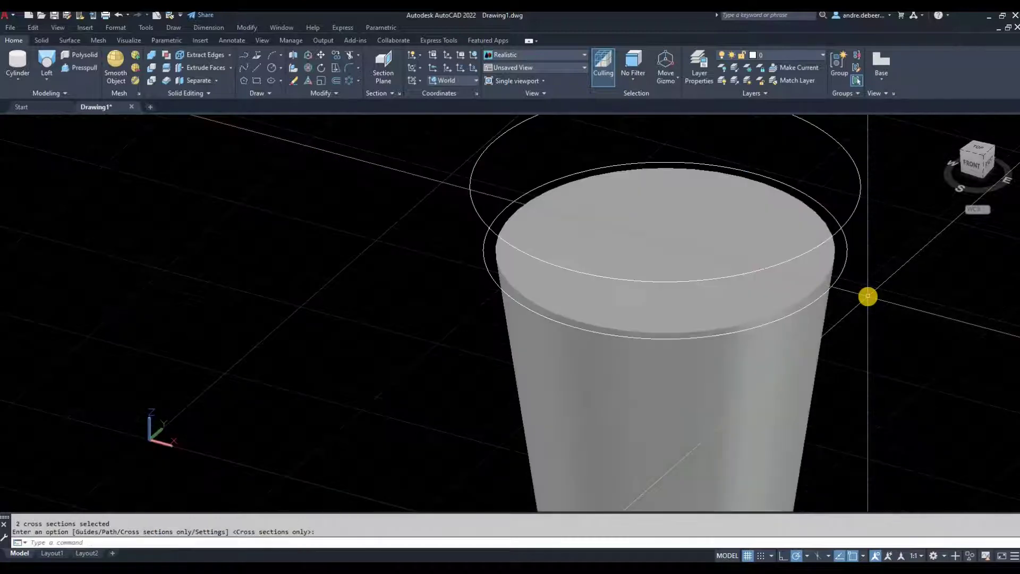
Step: Loft a solid rim from the outer raised circle to the topmost larger circle, using cross sections only
key(Return)
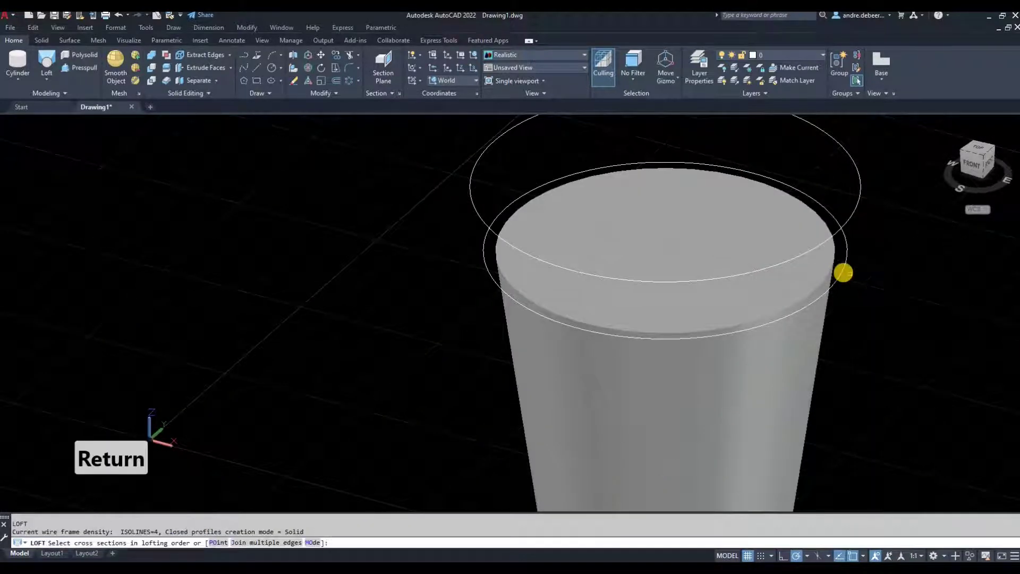
click(844, 272)
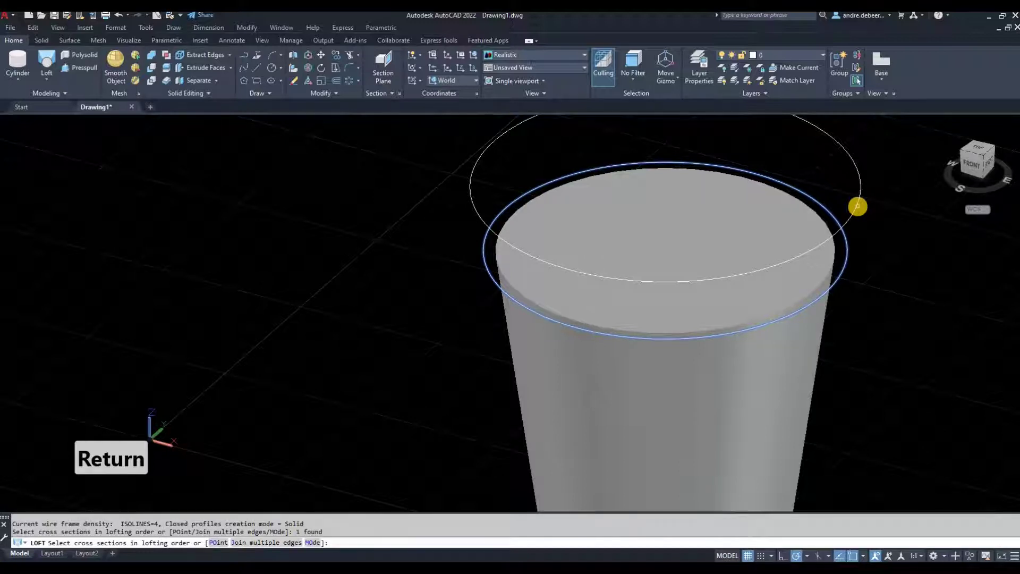
click(858, 206)
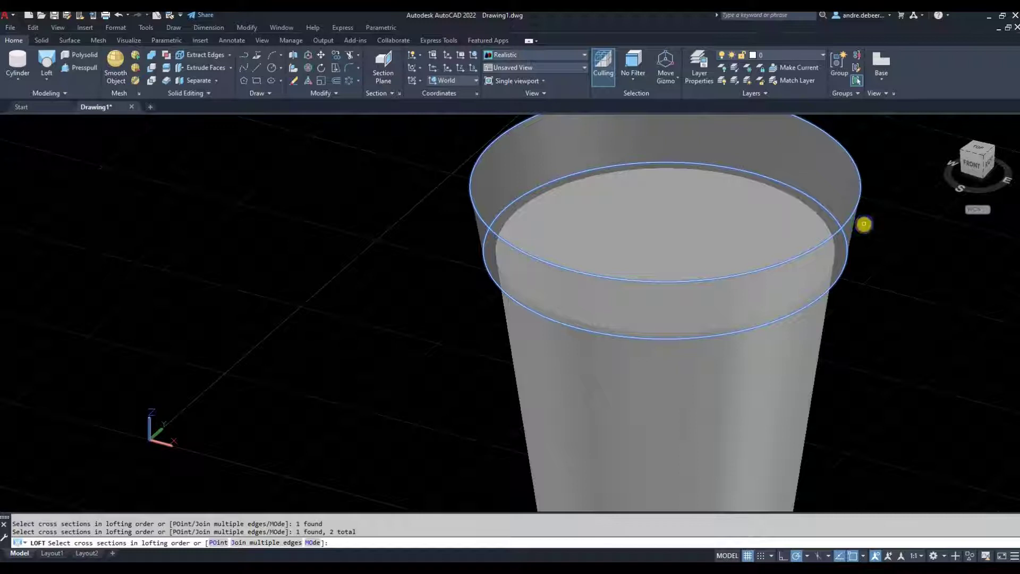
right_click(864, 224)
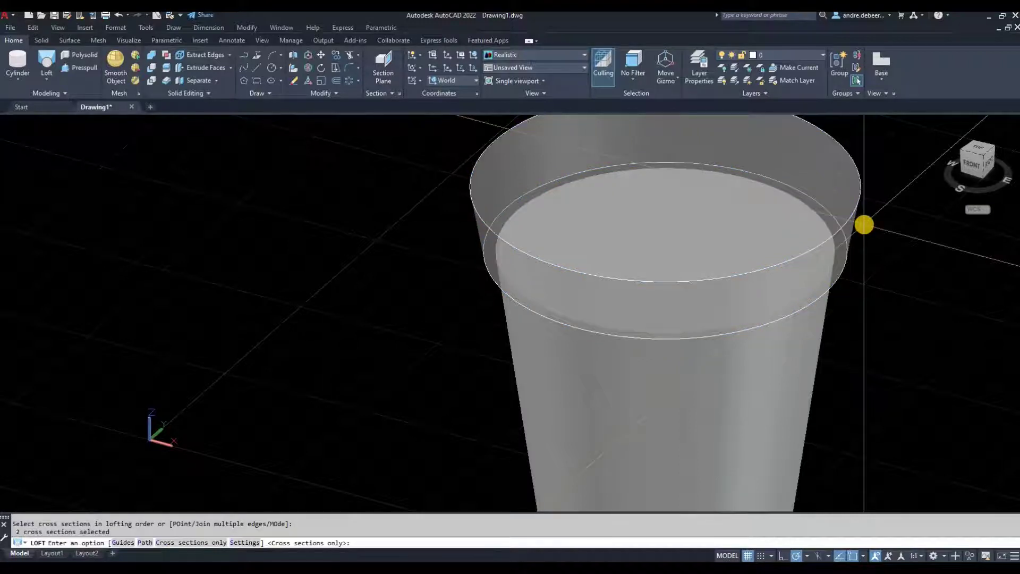
right_click(864, 223)
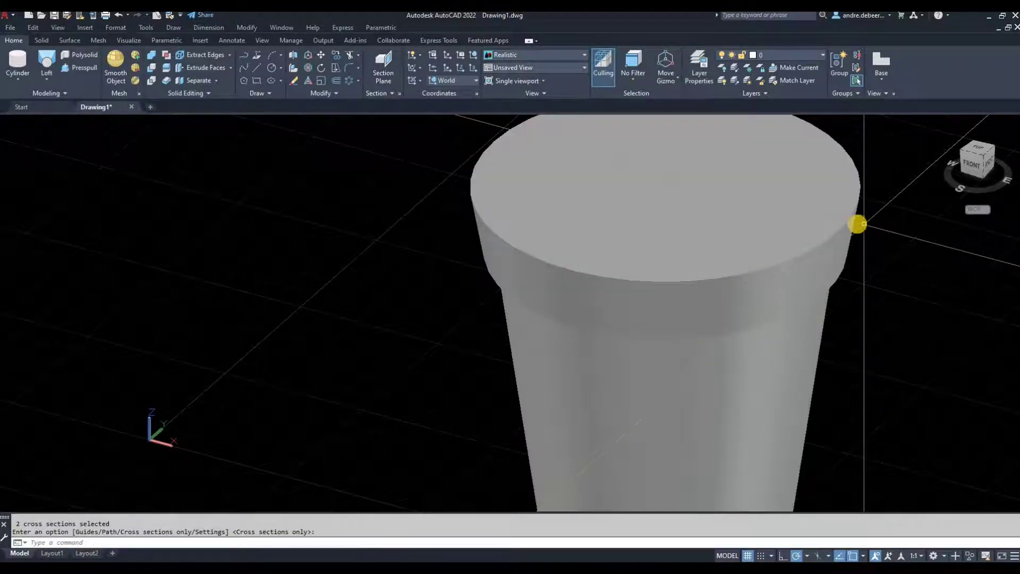
Step: Inspect the lofted pot from the side, from beneath the rim and from above
scroll(855, 255, down, 4)
middle_drag(883, 312, 846, 208)
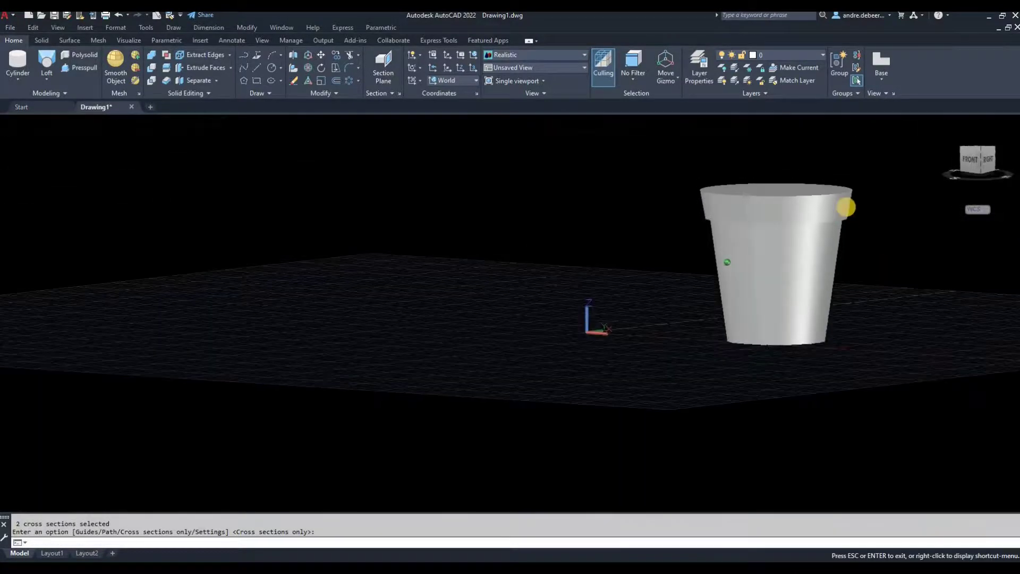
scroll(806, 303, up, 6)
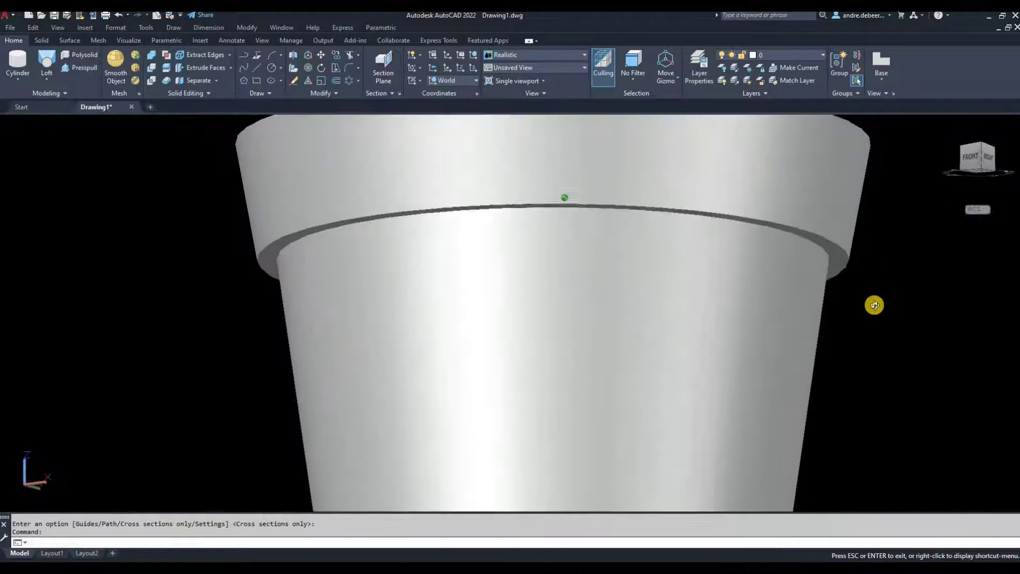
shift+middle_drag(875, 305, 809, 237)
scroll(802, 213, down, 3)
scroll(862, 284, down, 4)
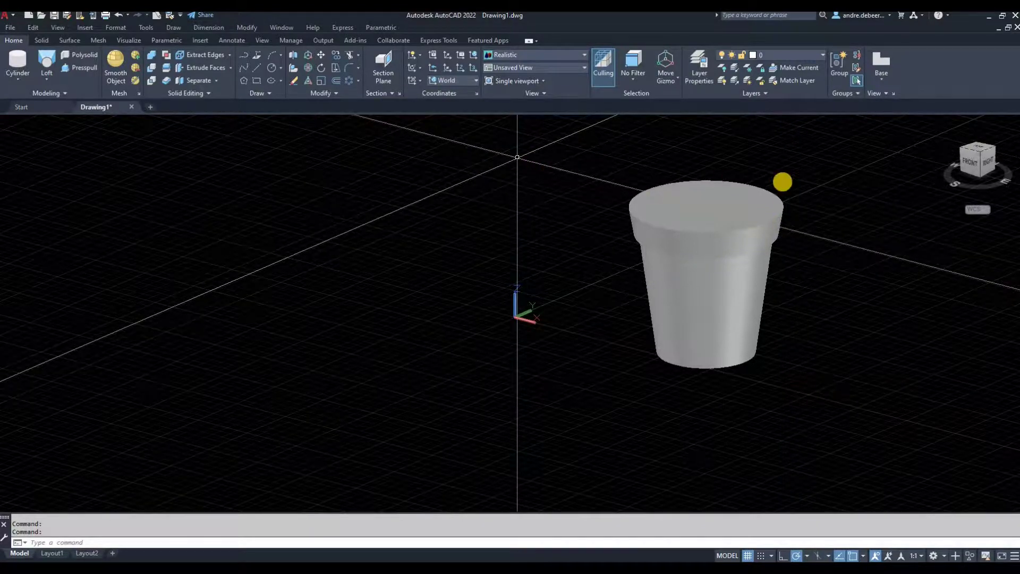
shift+middle_drag(709, 228, 609, 290)
Step: Union the rim solid and the tapered body into a single solid
scroll(772, 269, up, 4)
click(502, 342)
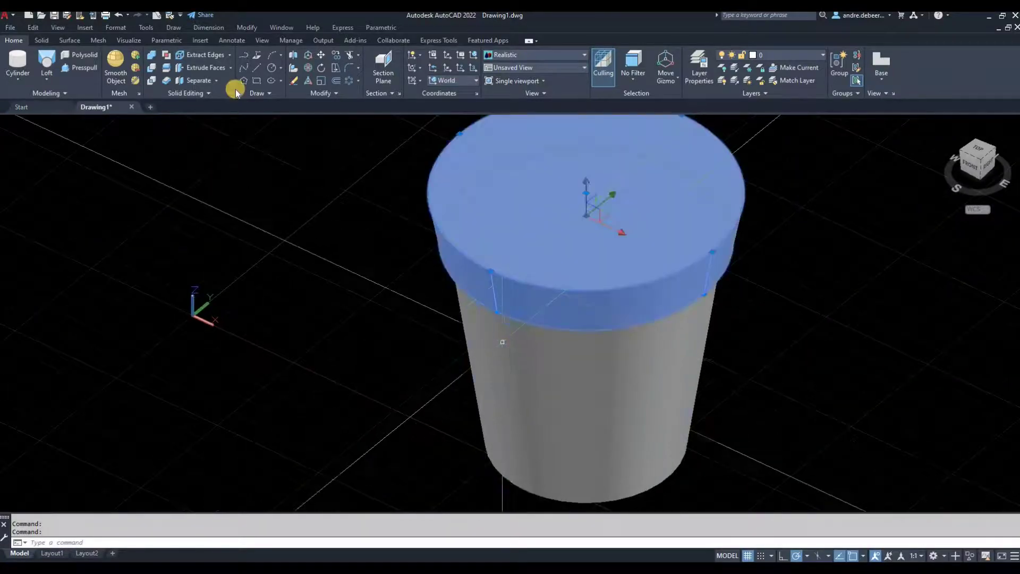
click(155, 61)
click(591, 240)
click(585, 362)
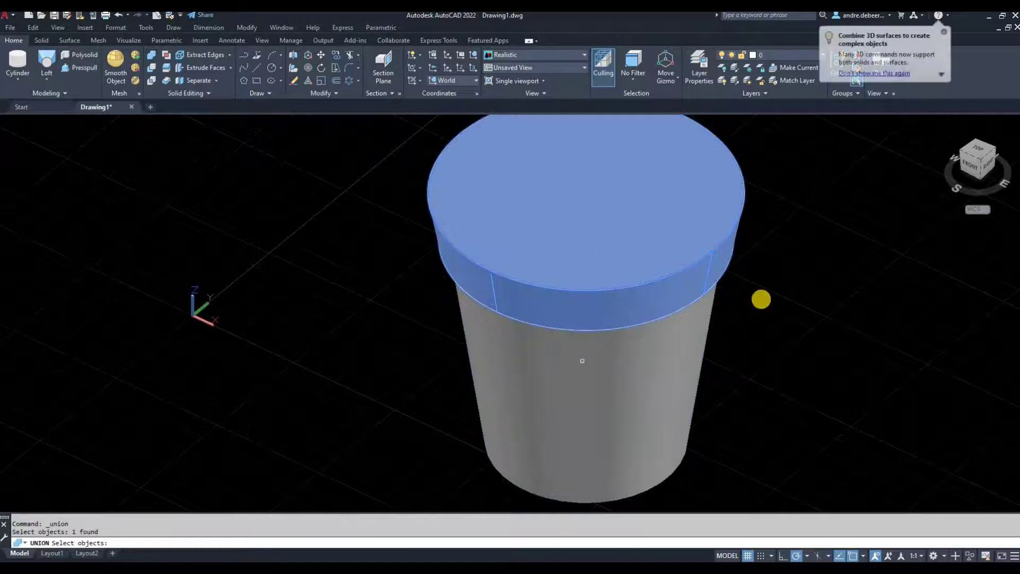
key(Return)
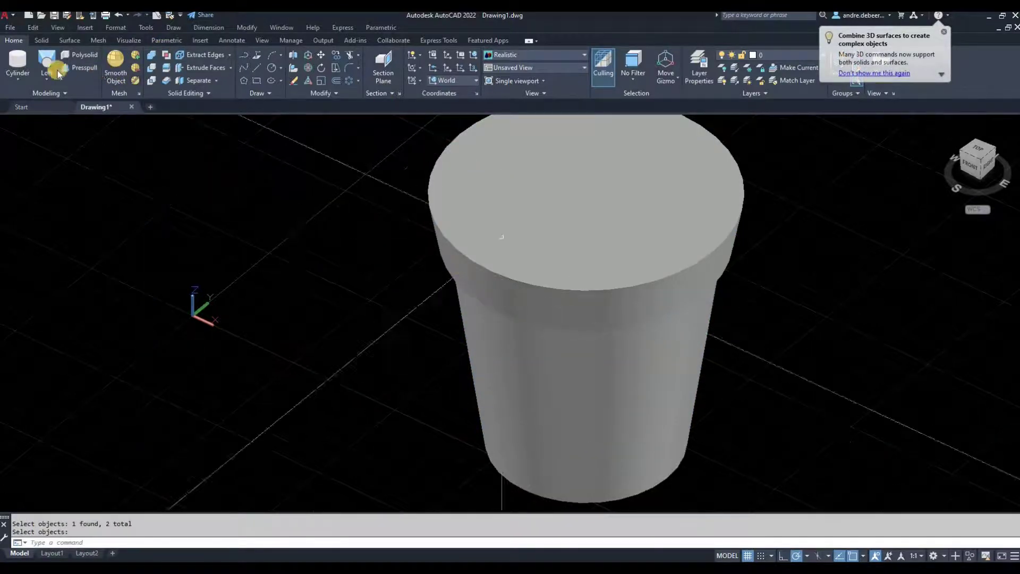
Step: Shell the combined pot with its top face removed and an offset distance of 1.8, and look inside it
click(41, 40)
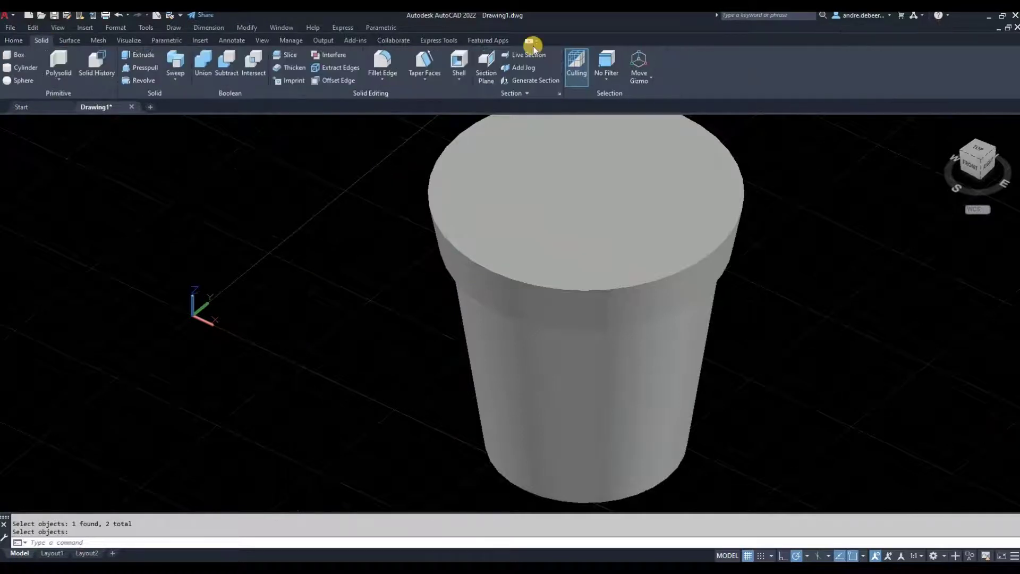
click(678, 245)
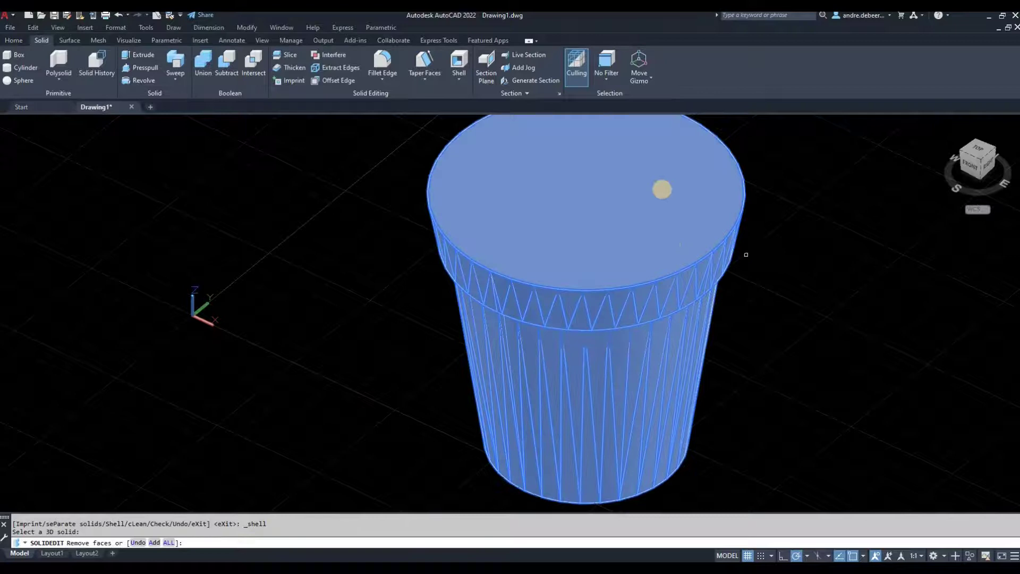
click(661, 189)
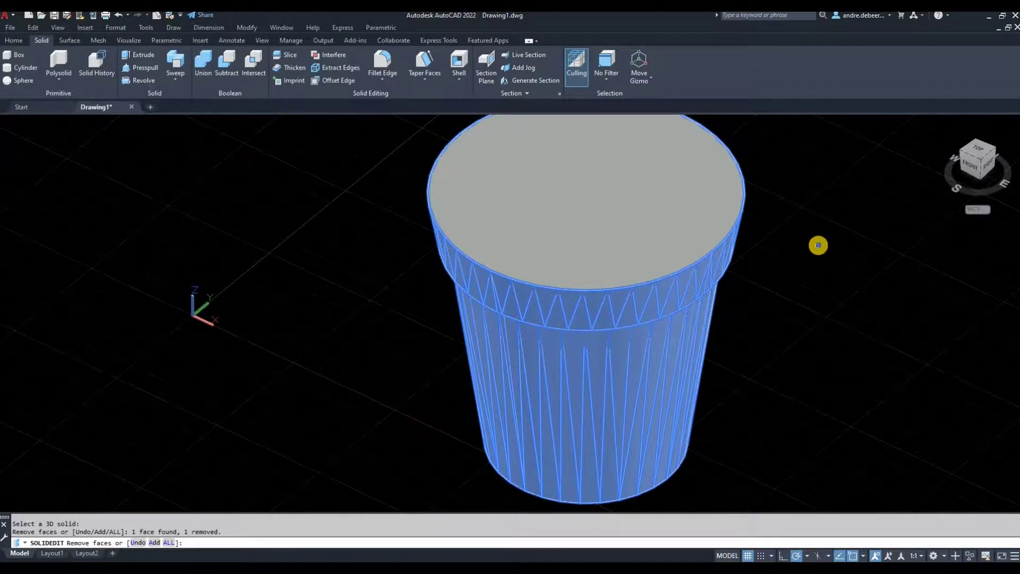
key(Return)
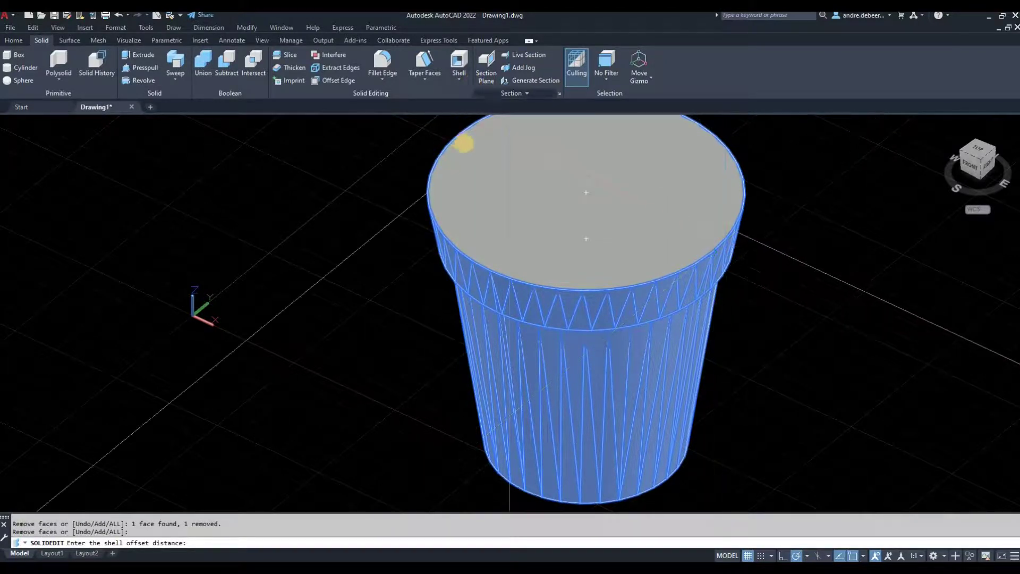
click(460, 134)
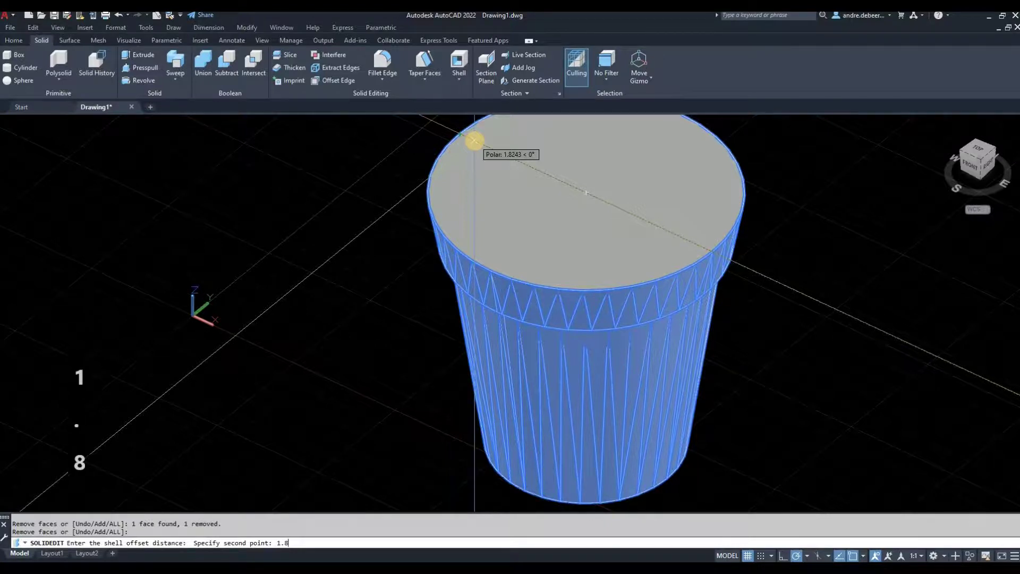
key(Return)
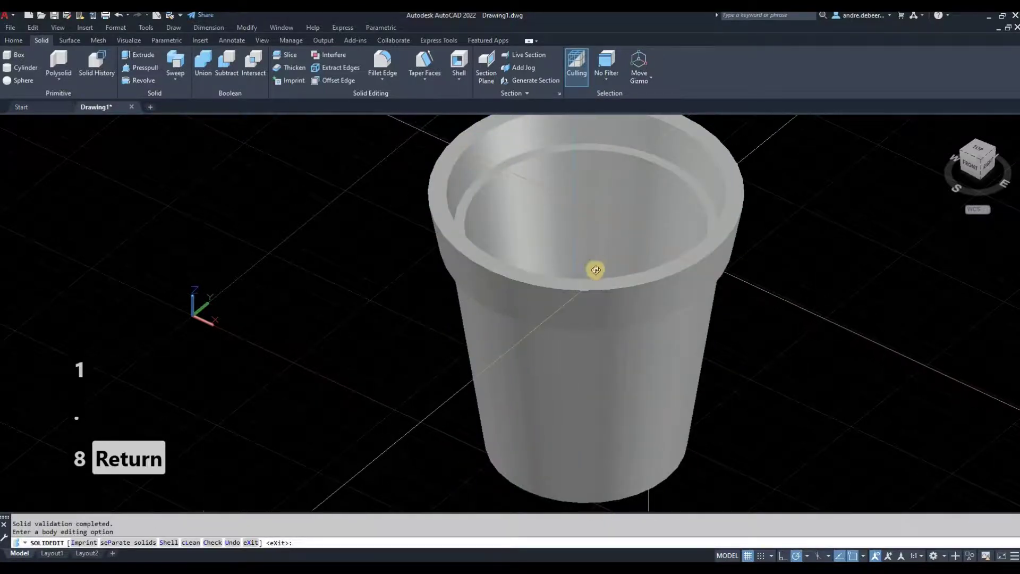
shift+middle_drag(596, 270, 558, 148)
scroll(611, 200, up, 2)
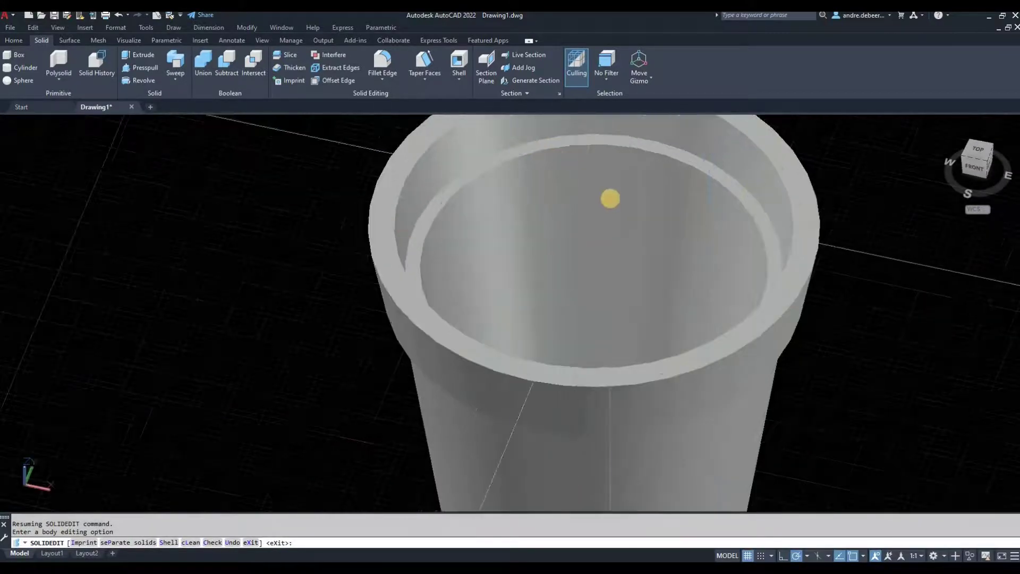
shift+middle_drag(578, 223, 556, 221)
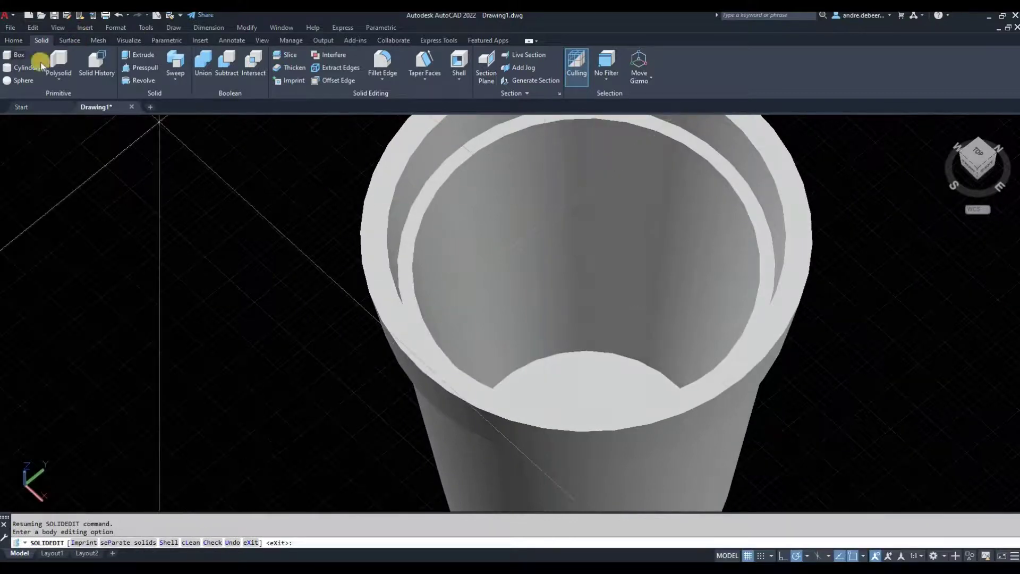
click(382, 62)
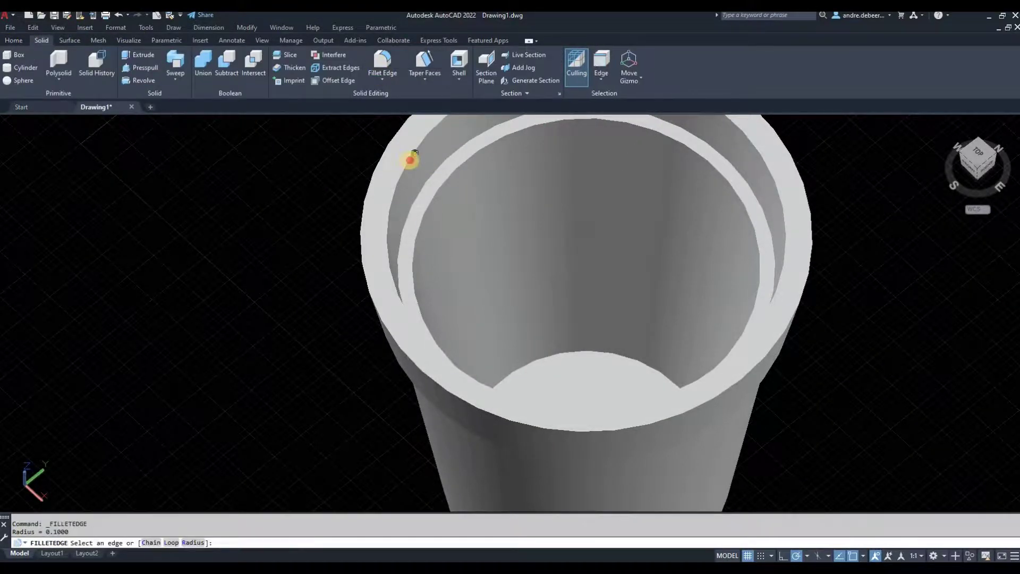
click(386, 185)
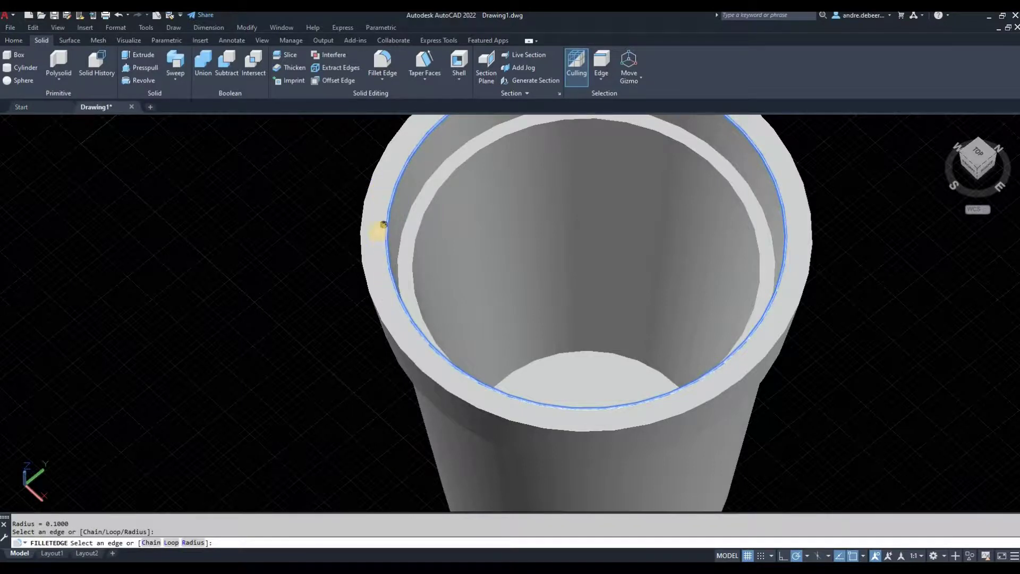
key(Escape)
key(Escape)
key(Escape)
key(Escape)
key(Escape)
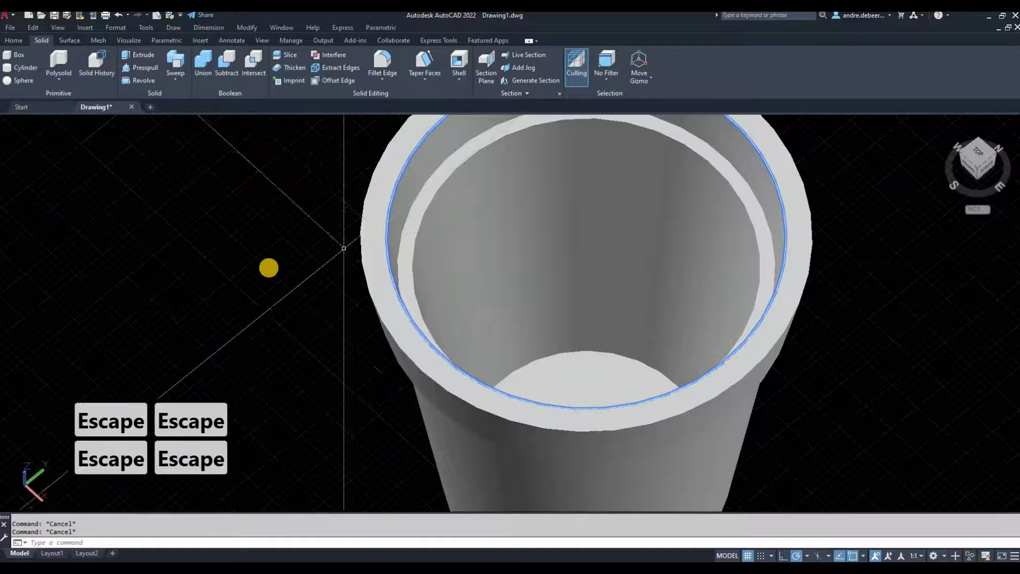
Step: Start an edge fillet with radius 0.5 on the inner and outer edges of the pot's top rim
click(387, 61)
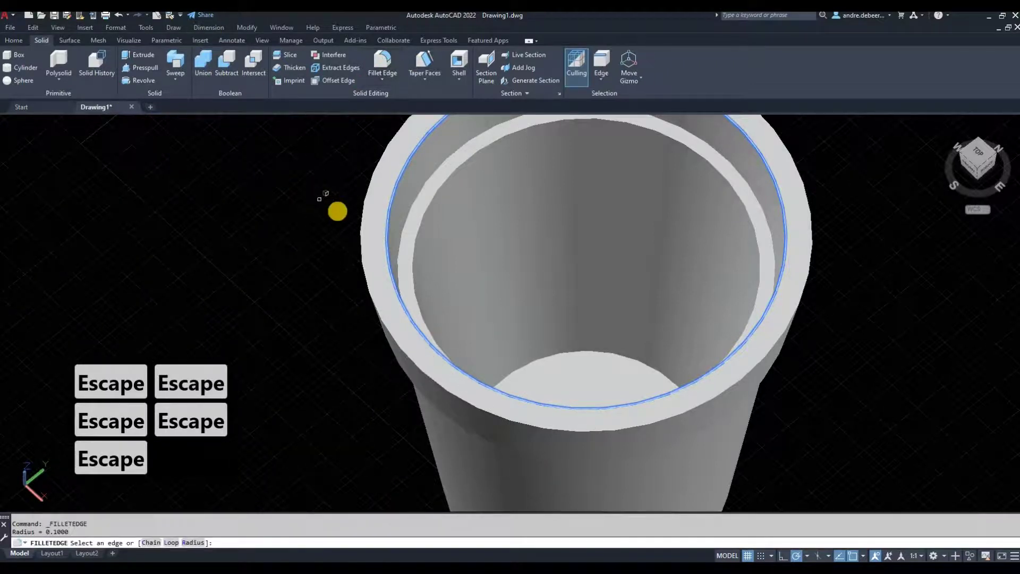
text(r)
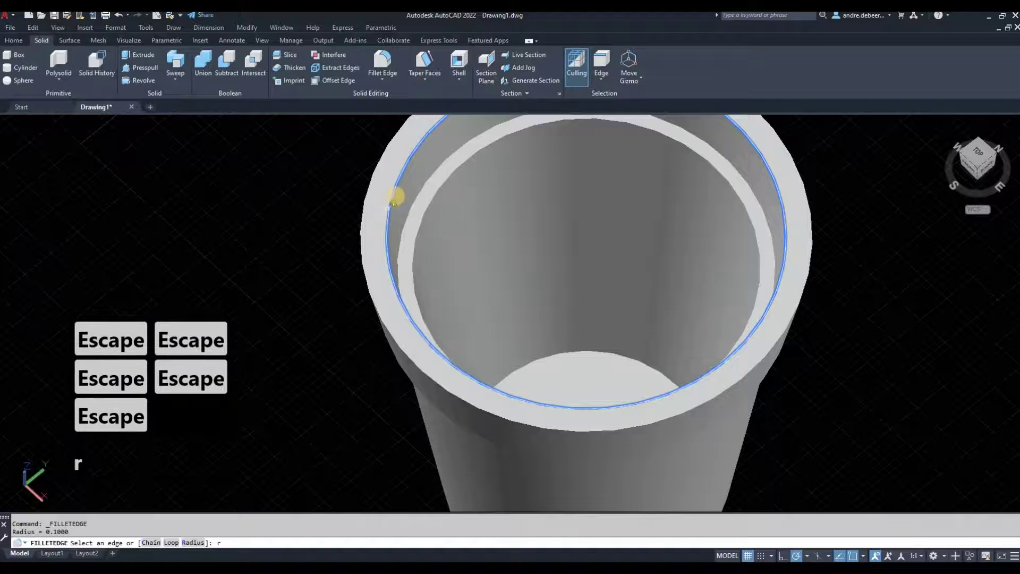
key(Return)
scroll(425, 192, up, 3)
middle_drag(465, 180, 450, 215)
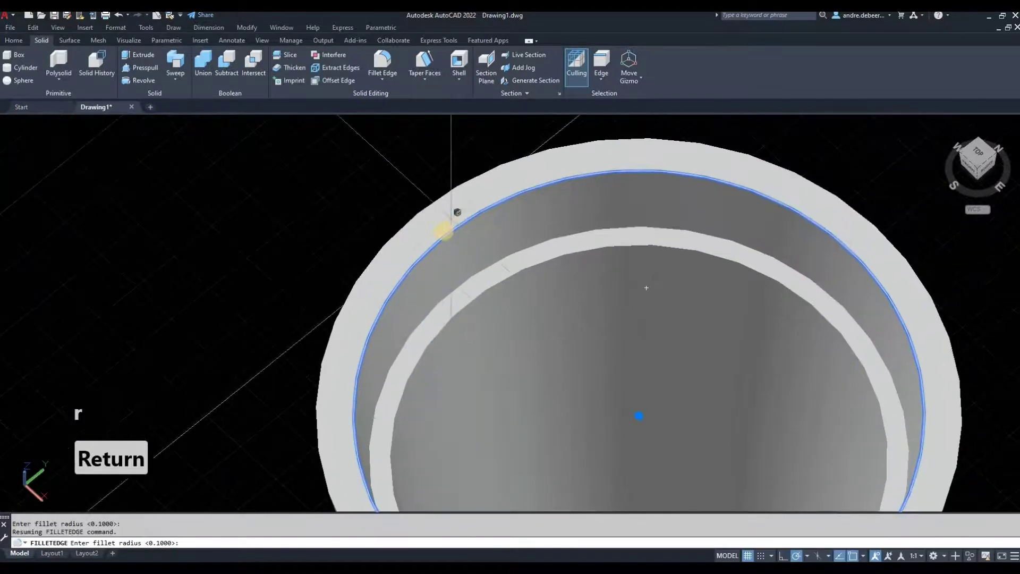
click(437, 225)
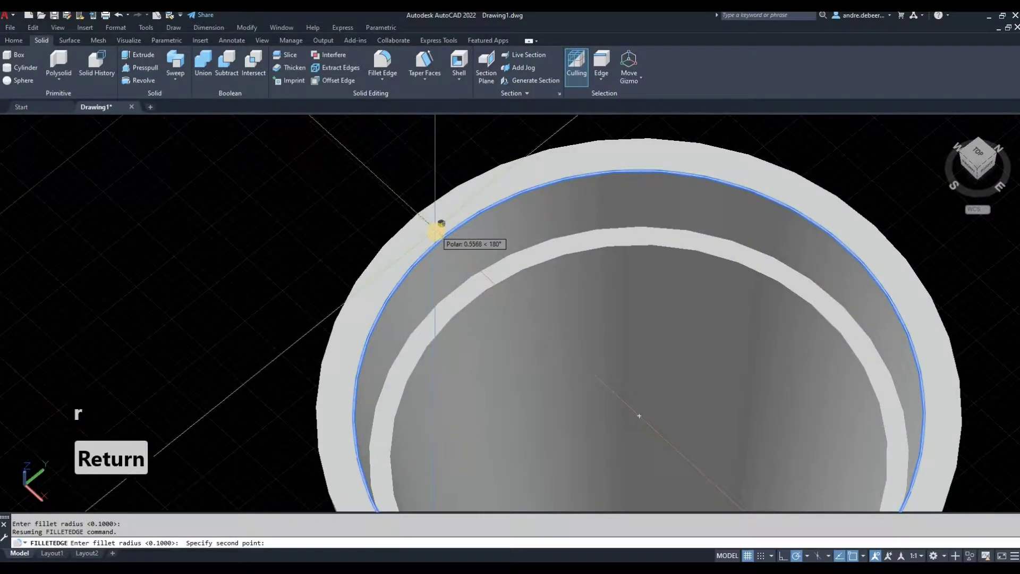
text(0.)
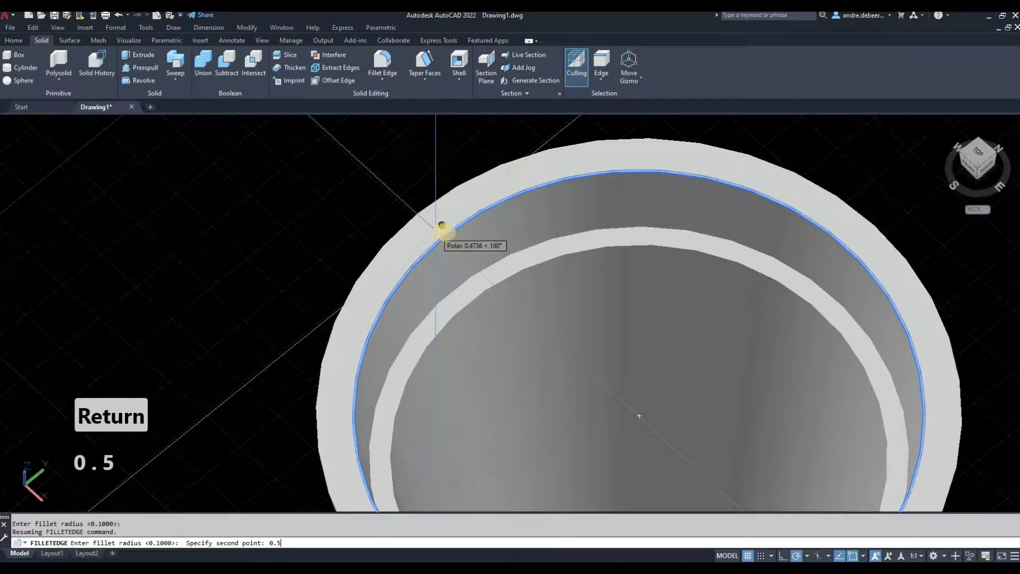
text(5)
key(Return)
click(451, 232)
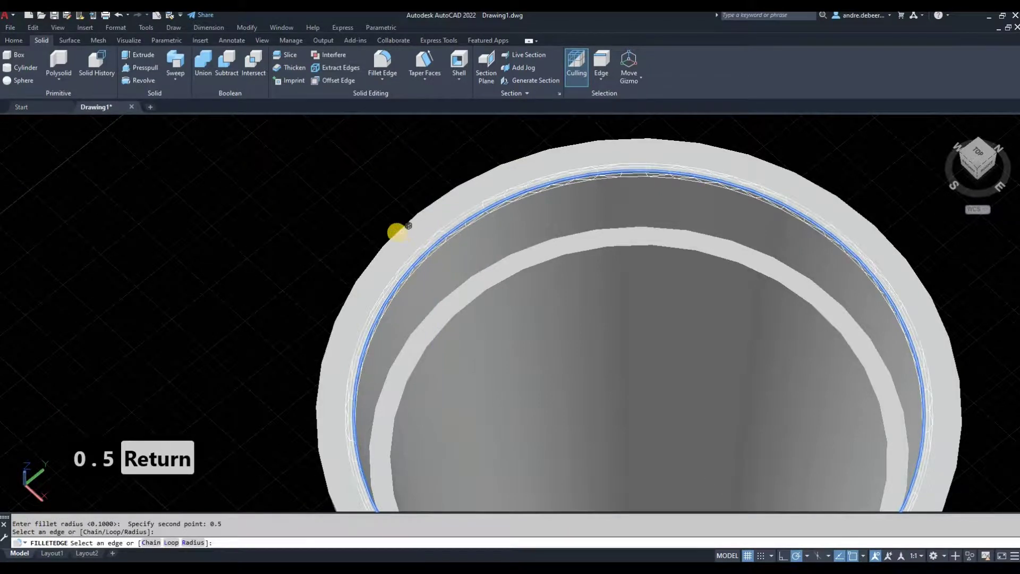
click(399, 229)
Step: Add both edges of the inner ledge and the rim's lower outer edge to the fillet selection
scroll(425, 332, down, 3)
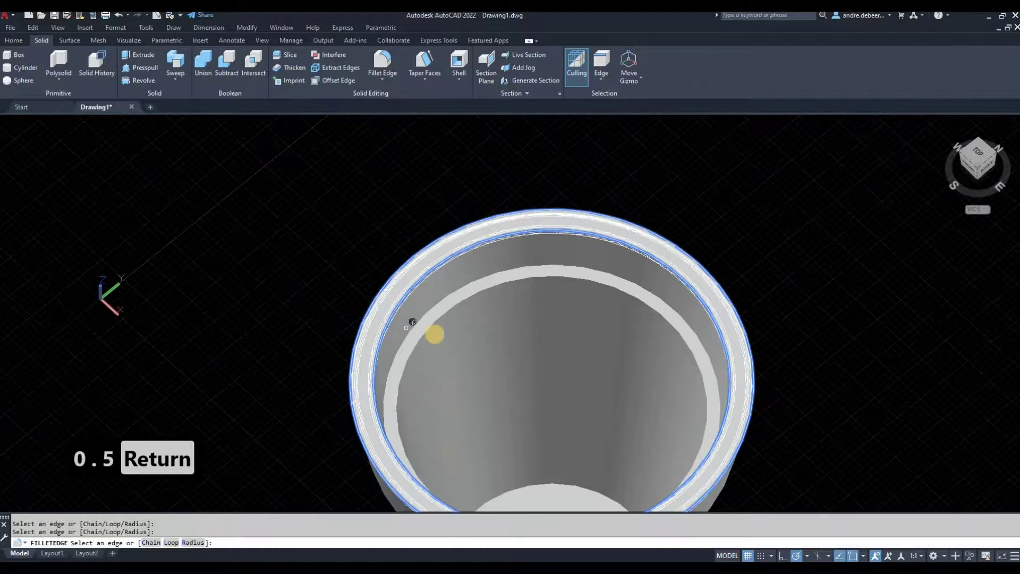
scroll(426, 331, up, 5)
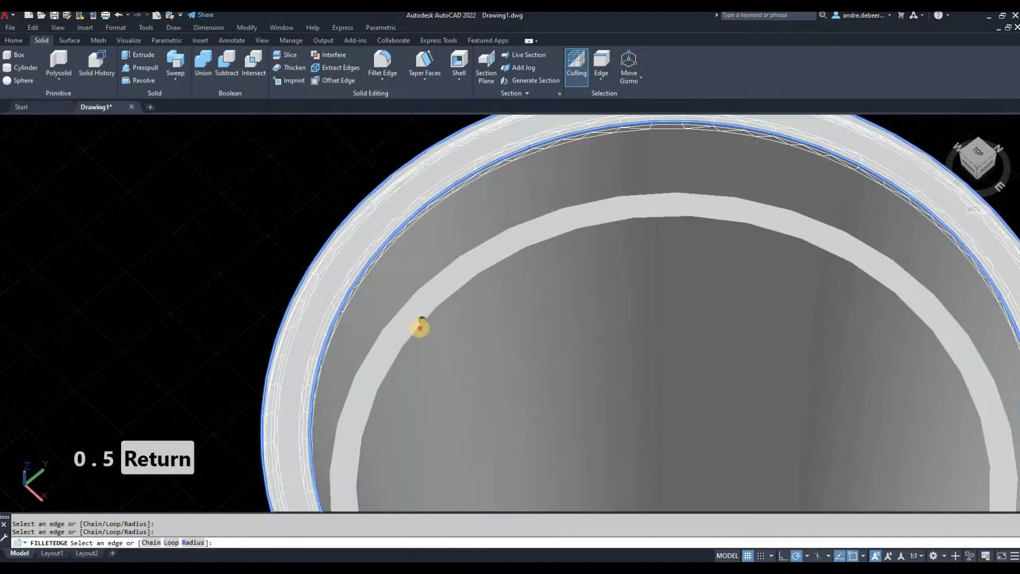
click(410, 307)
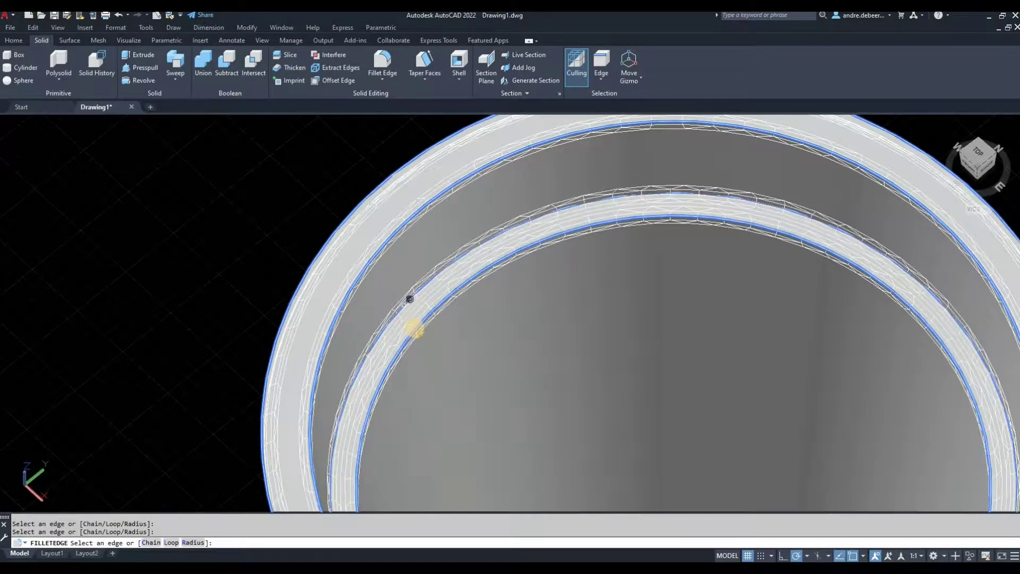
scroll(412, 326, down, 5)
shift+middle_drag(472, 330, 360, 349)
scroll(450, 304, up, 5)
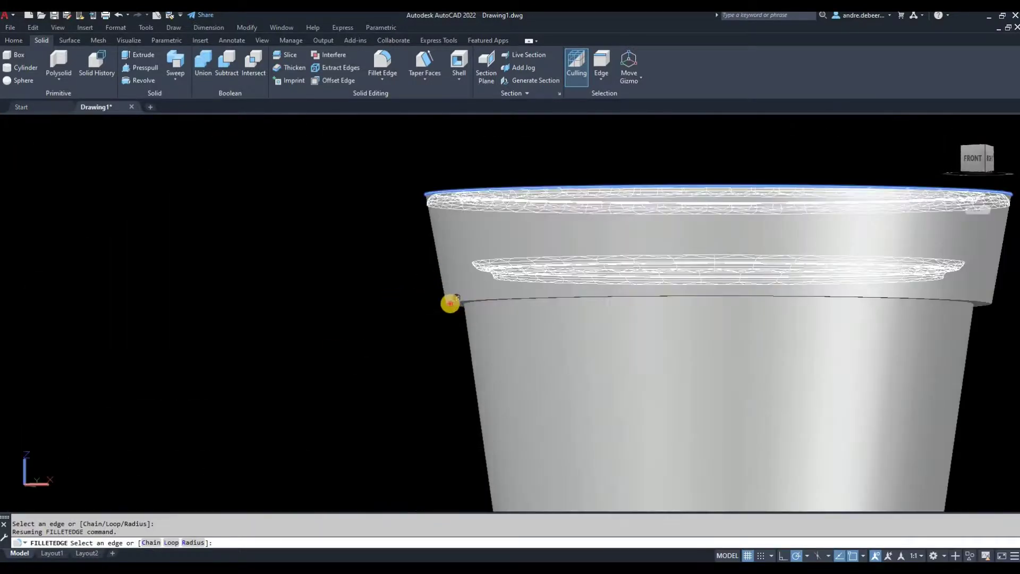
click(455, 306)
scroll(466, 300, up, 5)
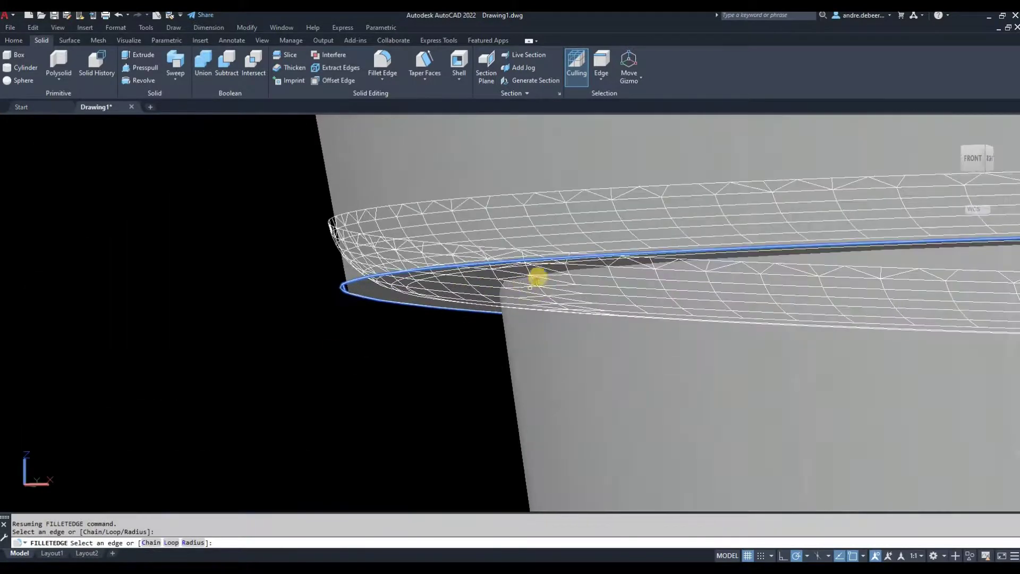
click(550, 274)
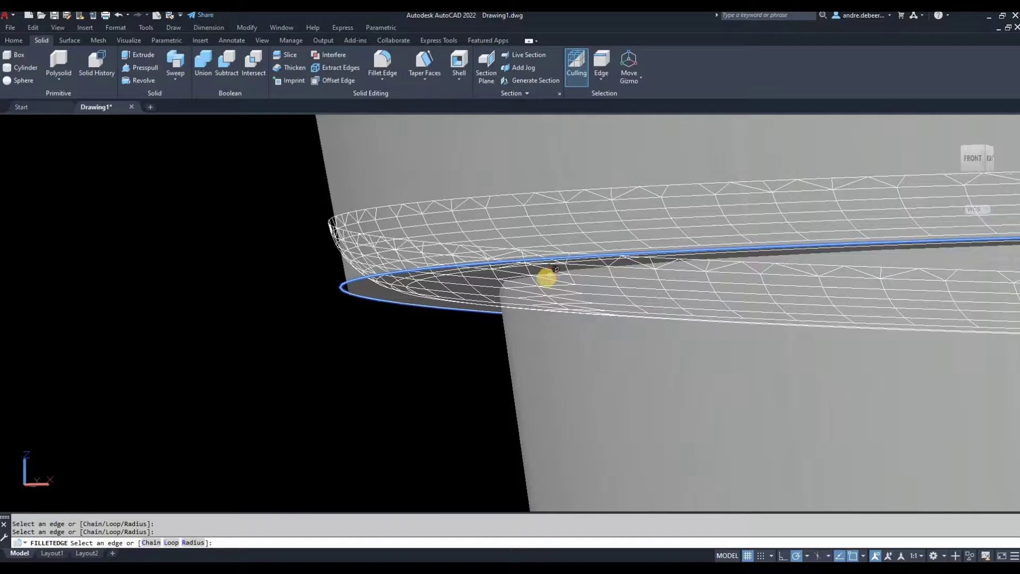
Step: Add the pot's outer base edge to the selection and apply the fillet to all selected edges
scroll(548, 276, down, 10)
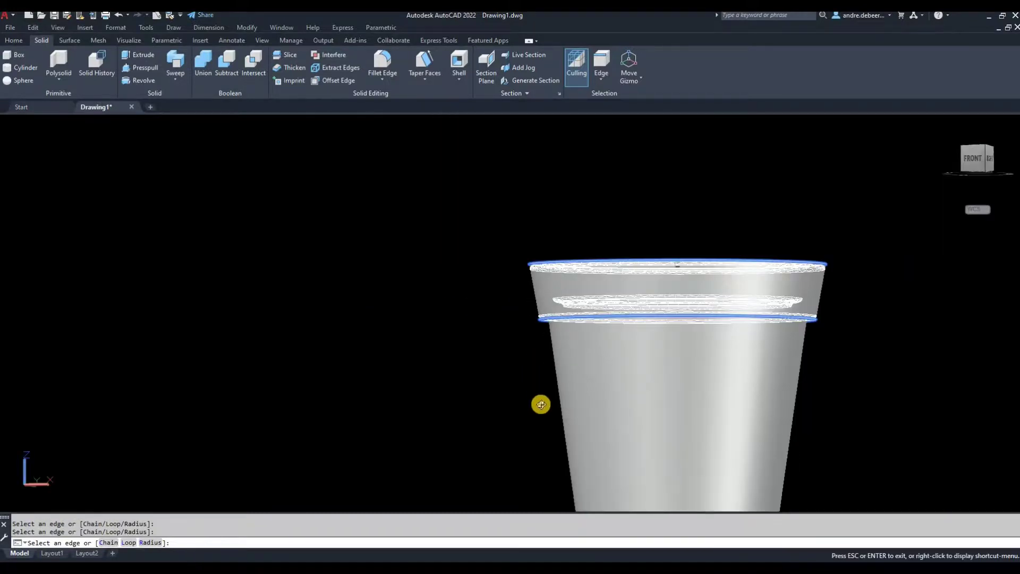
shift+middle_drag(541, 404, 661, 424)
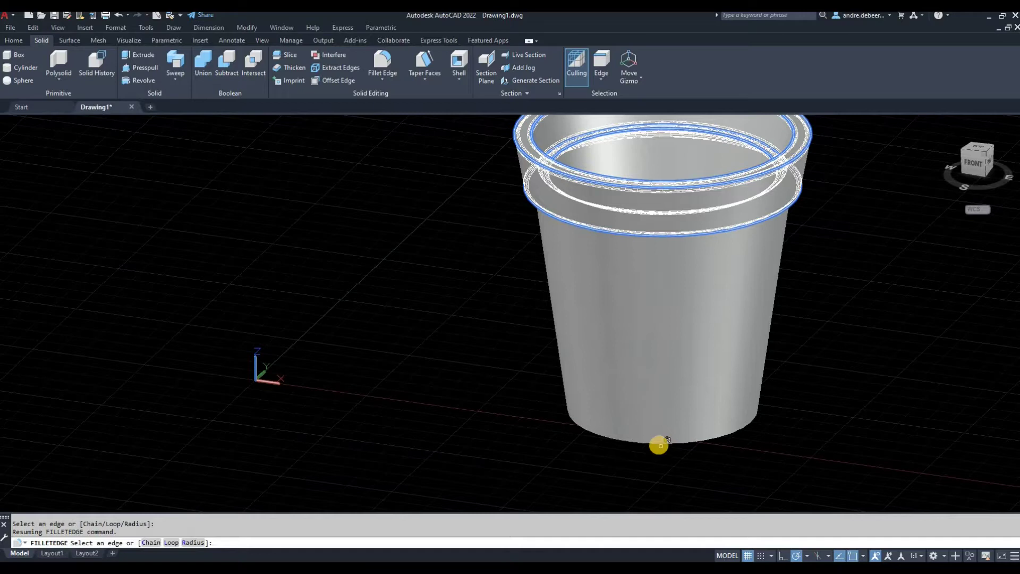
click(659, 443)
key(Return)
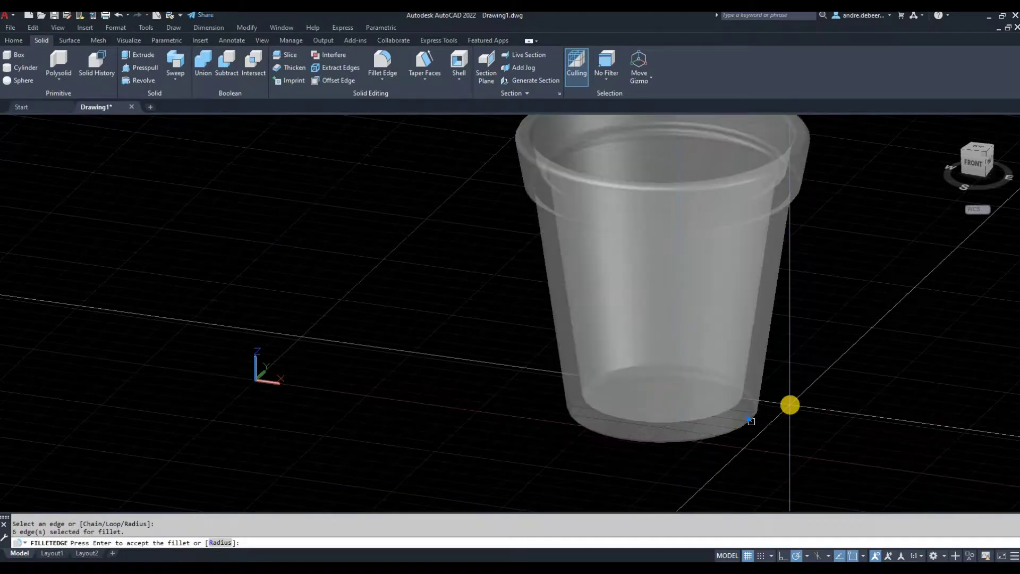
key(Return)
shift+middle_drag(763, 289, 821, 257)
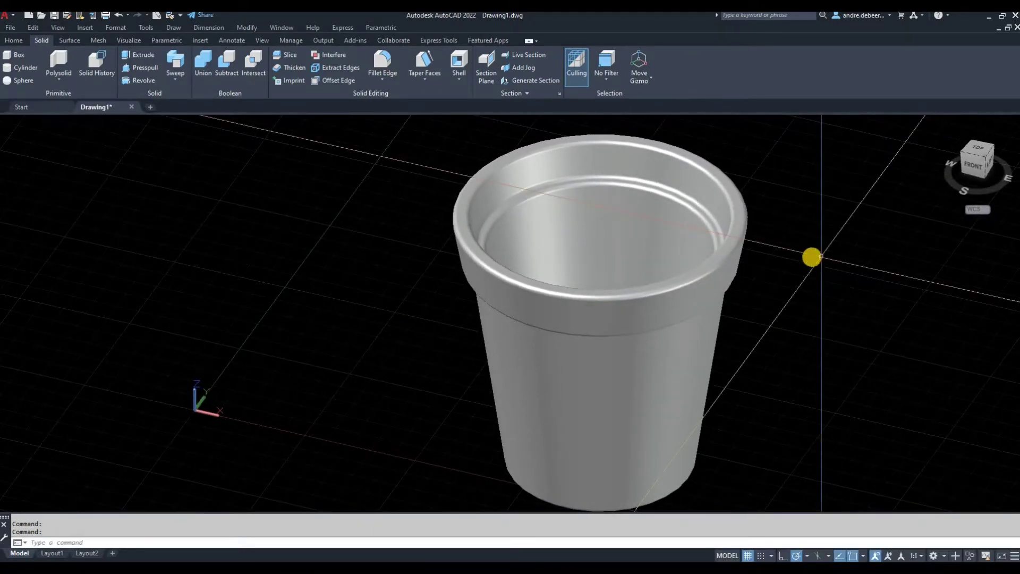